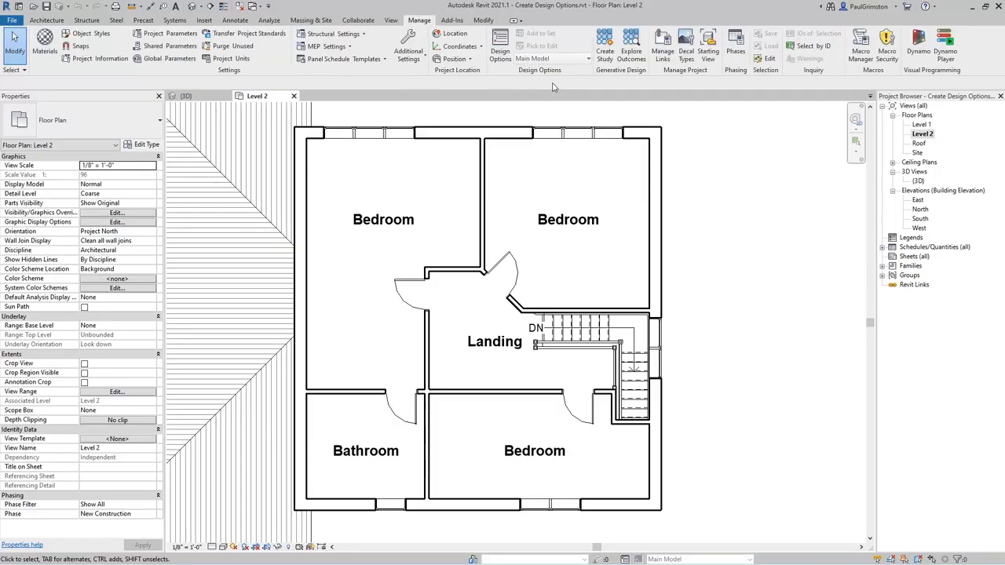
# Create a design option set named Upper Floor and add a second option to it.
pyautogui.click(499, 43)
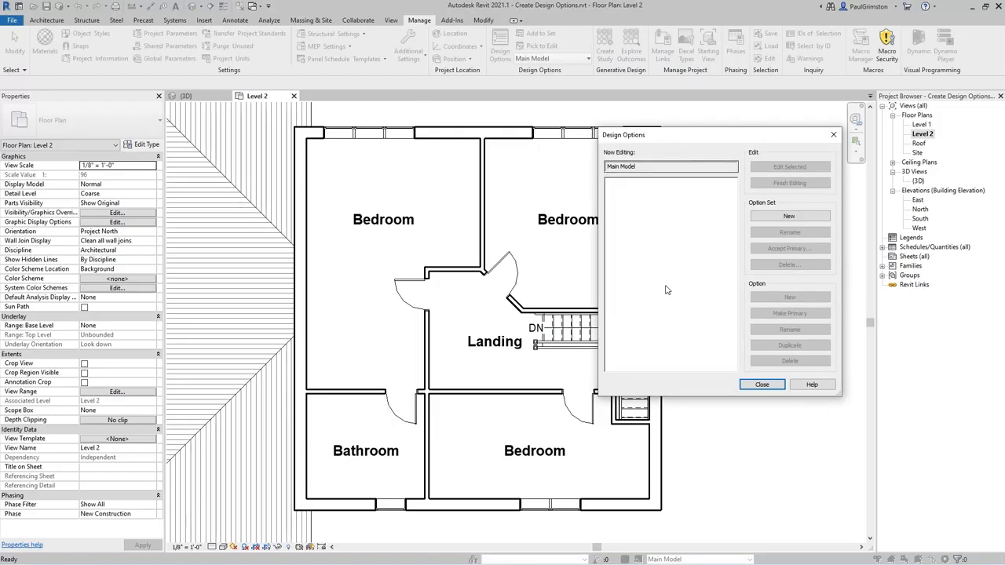
pyautogui.click(790, 217)
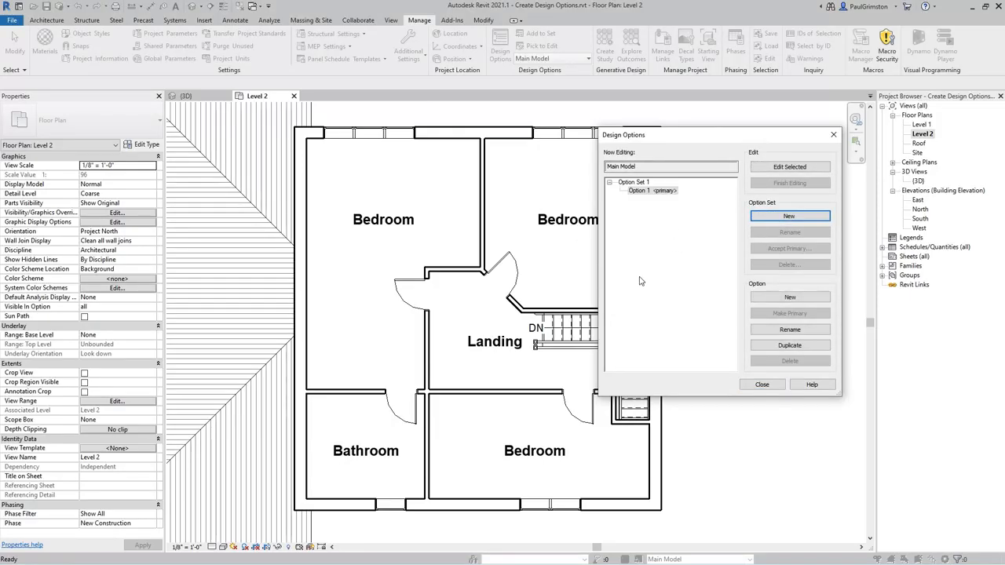
pyautogui.click(636, 182)
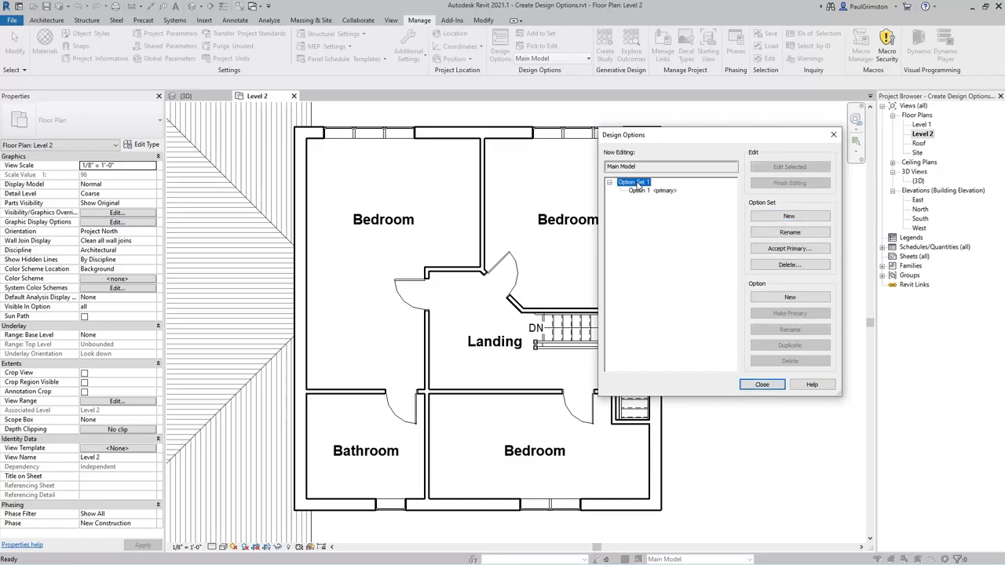
pyautogui.click(791, 233)
pyautogui.write('Upper Floor')
pyautogui.click(447, 268)
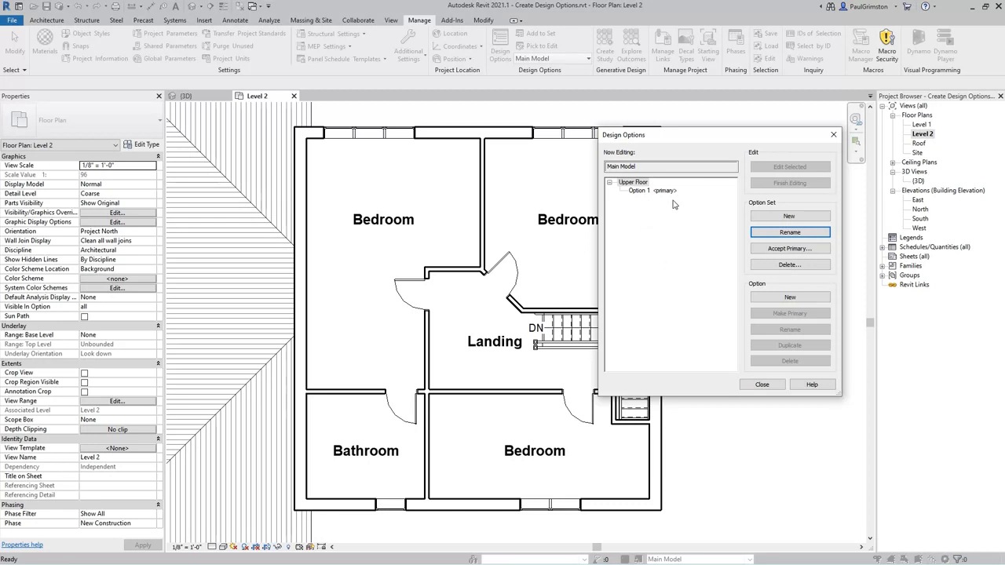
pyautogui.click(789, 298)
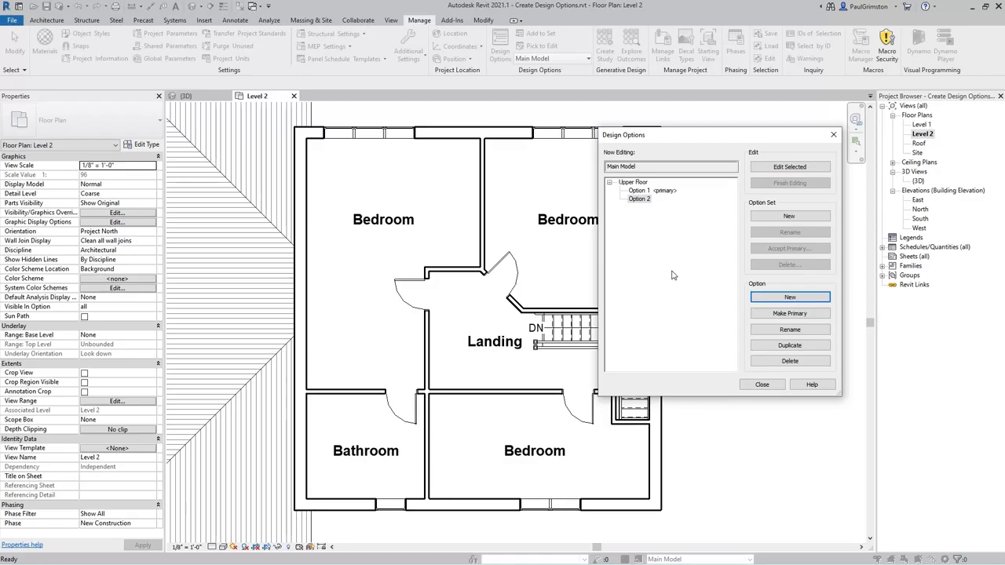
pyautogui.click(762, 385)
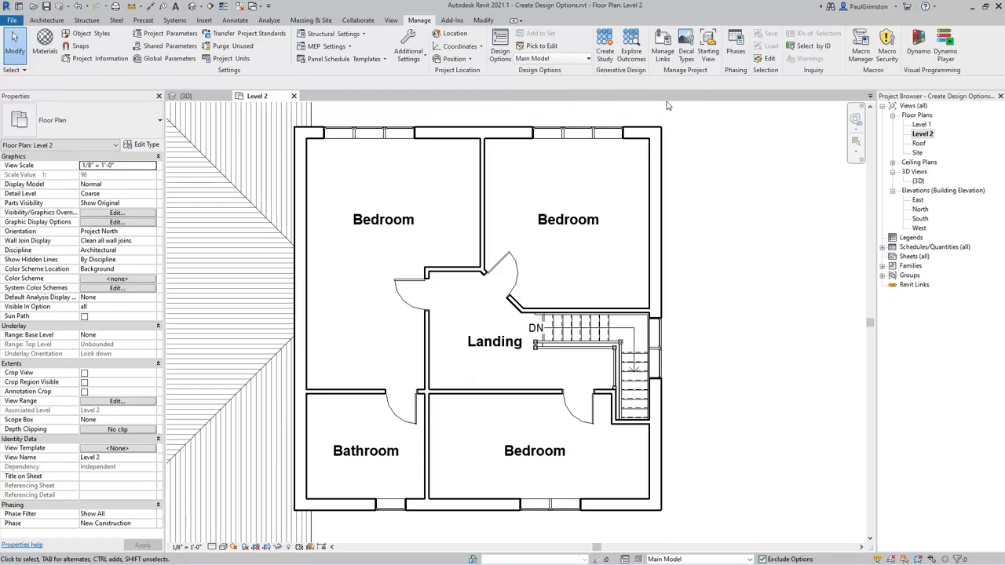
pyautogui.click(656, 187)
pyautogui.click(482, 198)
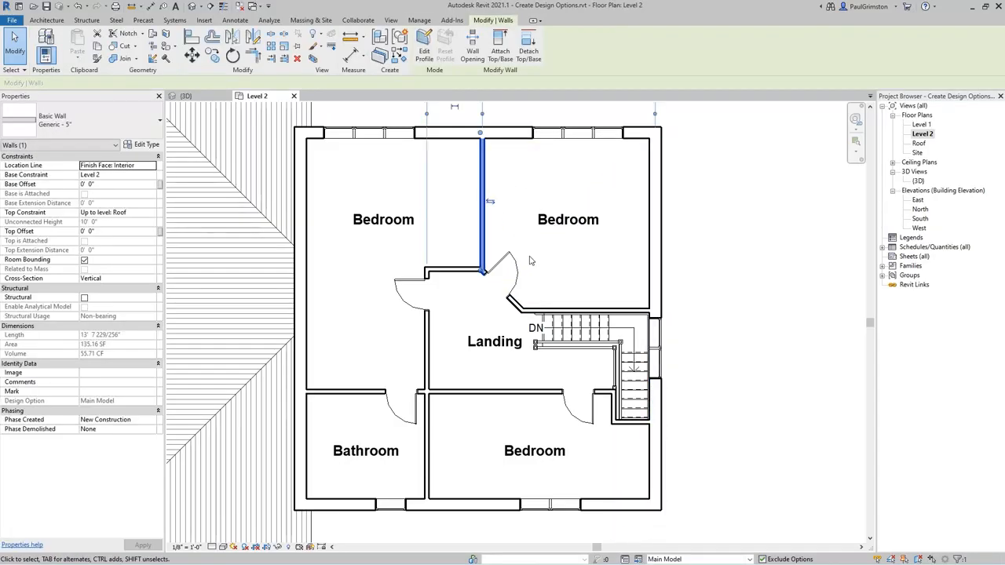
pyautogui.click(519, 305)
pyautogui.click(765, 225)
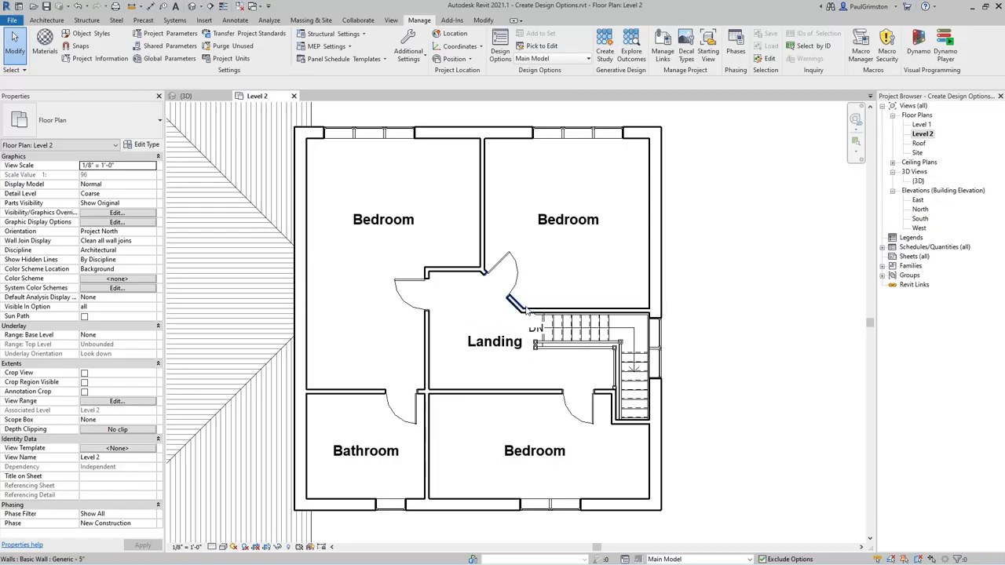
# Add the interior walls, doors and rooms, without the Landing tag, to both Option 1 and Option 2 of the Upper Floor set.
pyautogui.moveTo(527, 238); pyautogui.dragTo(419, 401)
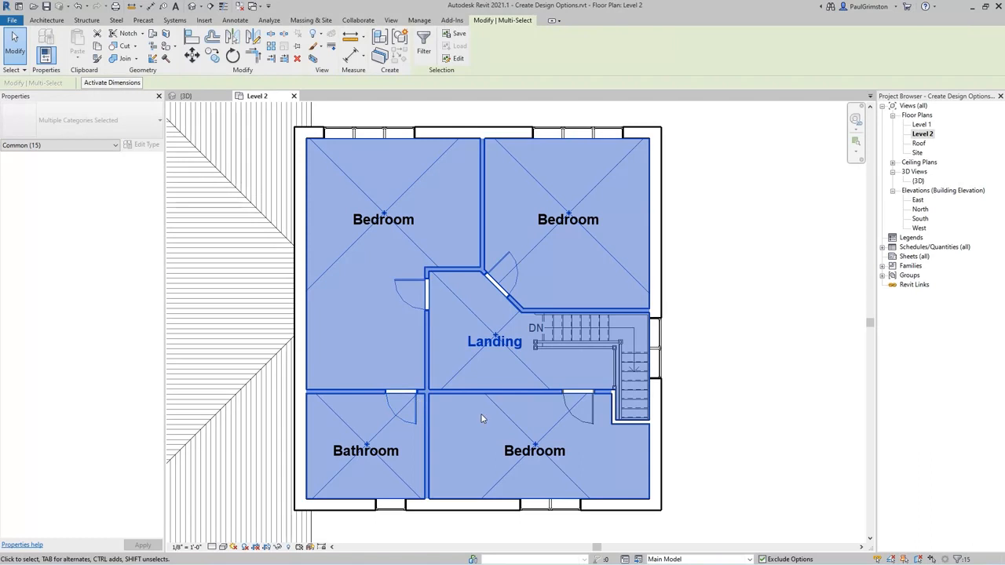
pyautogui.keyDown('shift'); pyautogui.click(478, 345); pyautogui.keyUp('shift')
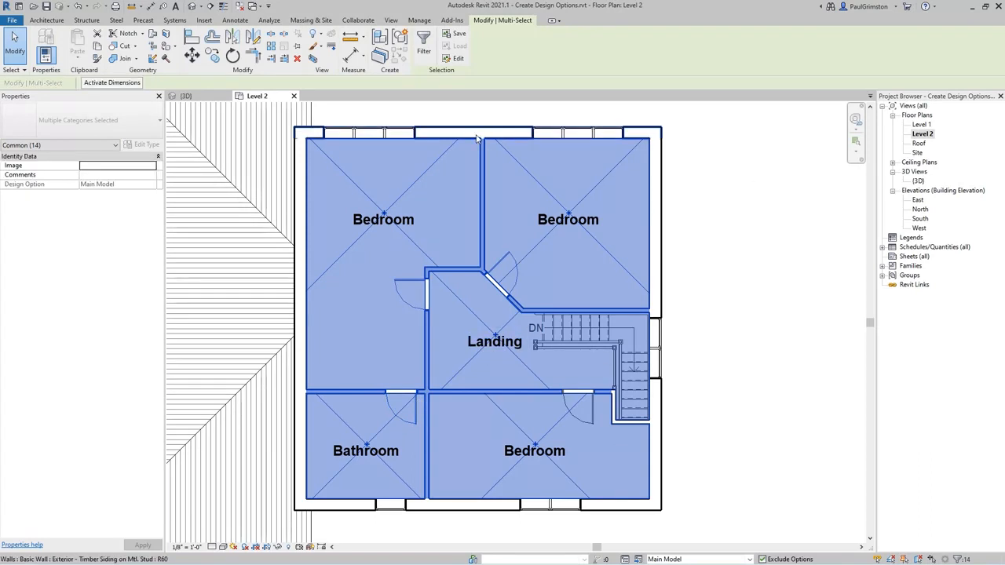
pyautogui.click(420, 20)
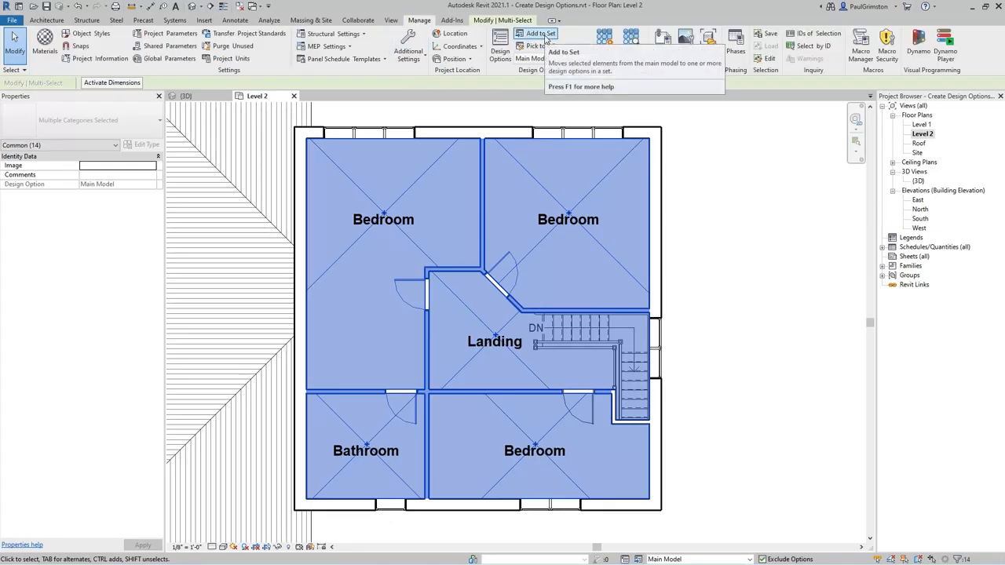
pyautogui.click(540, 33)
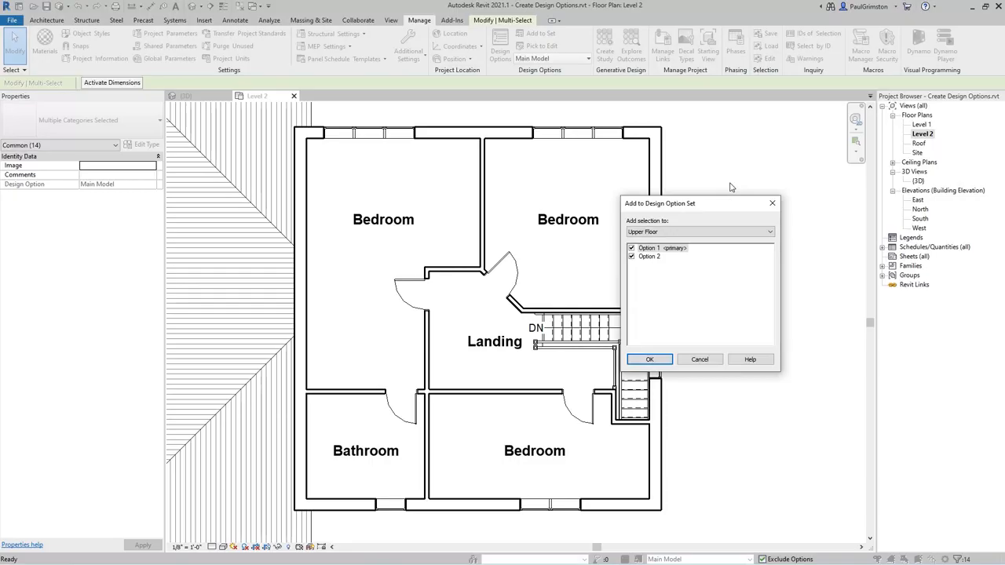
pyautogui.click(694, 232)
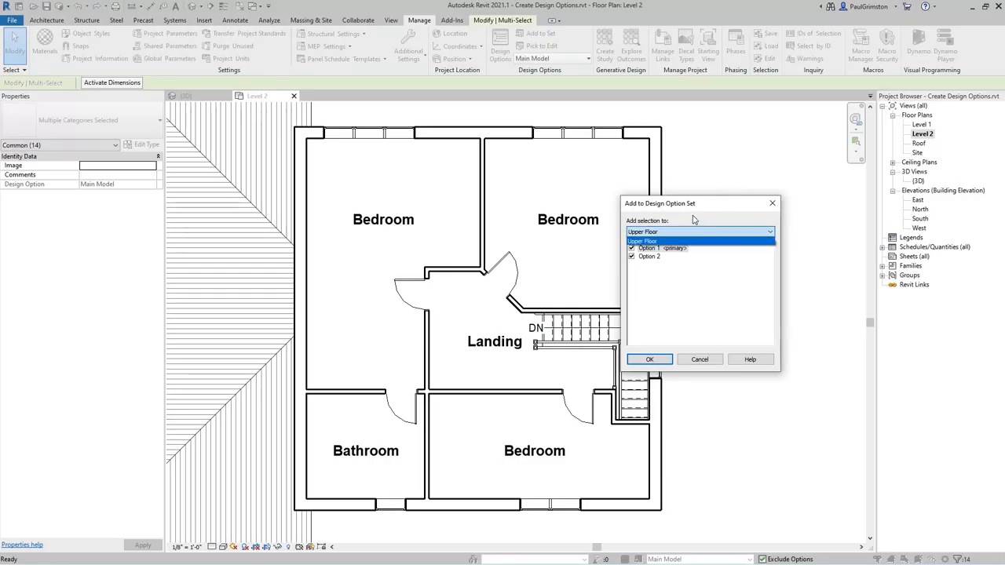
pyautogui.click(695, 221)
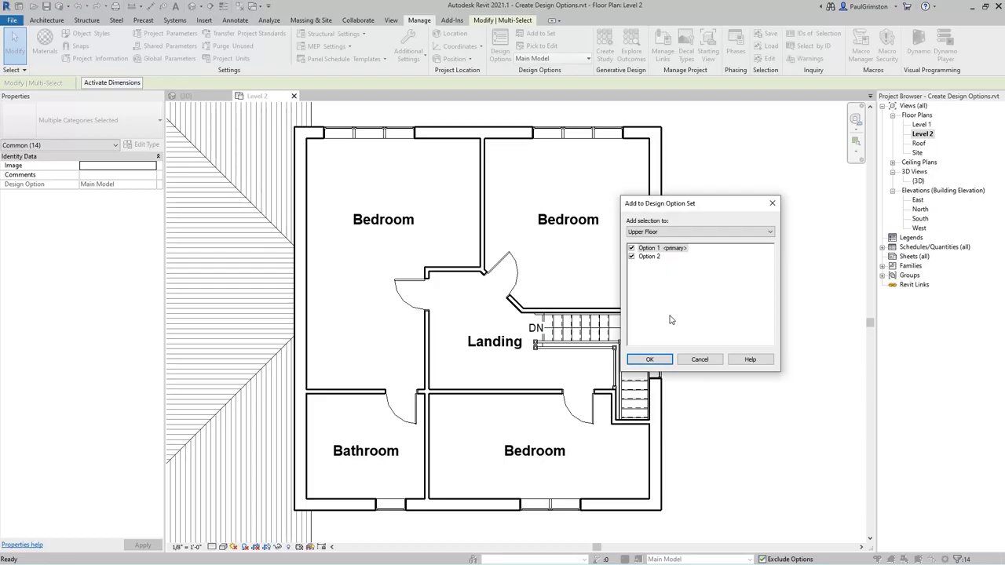
pyautogui.click(657, 358)
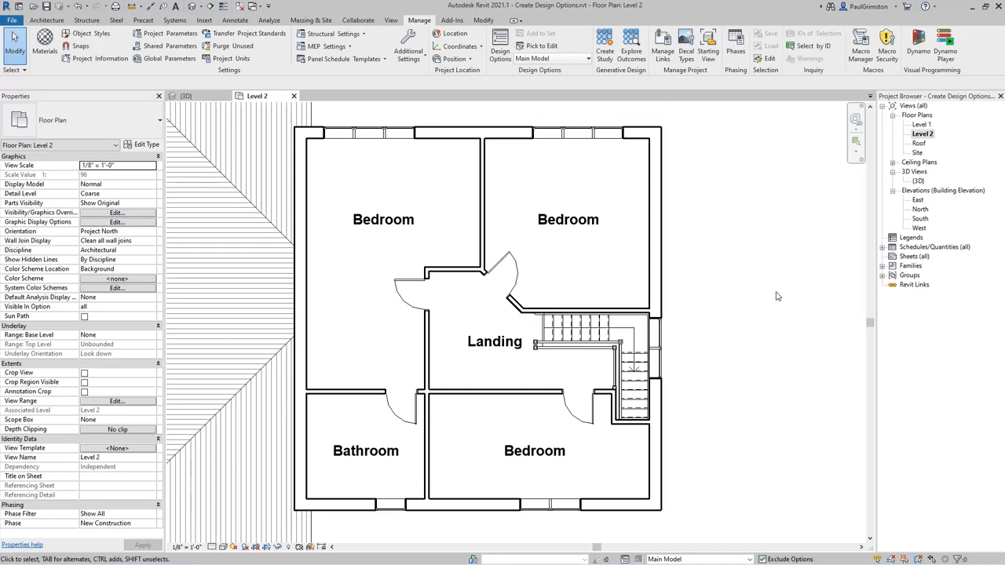
# Make Option 2 of the Upper Floor set the active design option for editing.
pyautogui.click(654, 214)
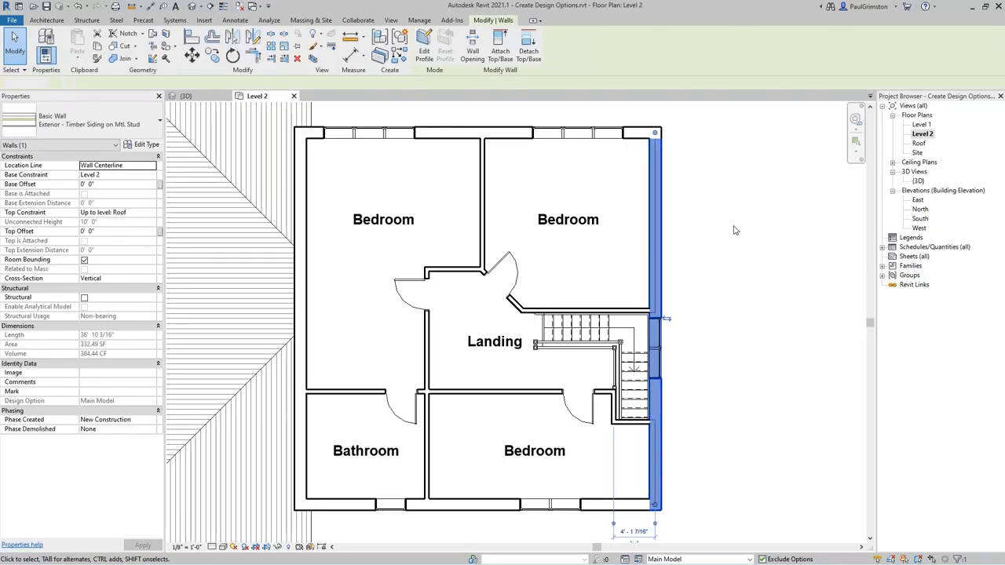
pyautogui.click(738, 230)
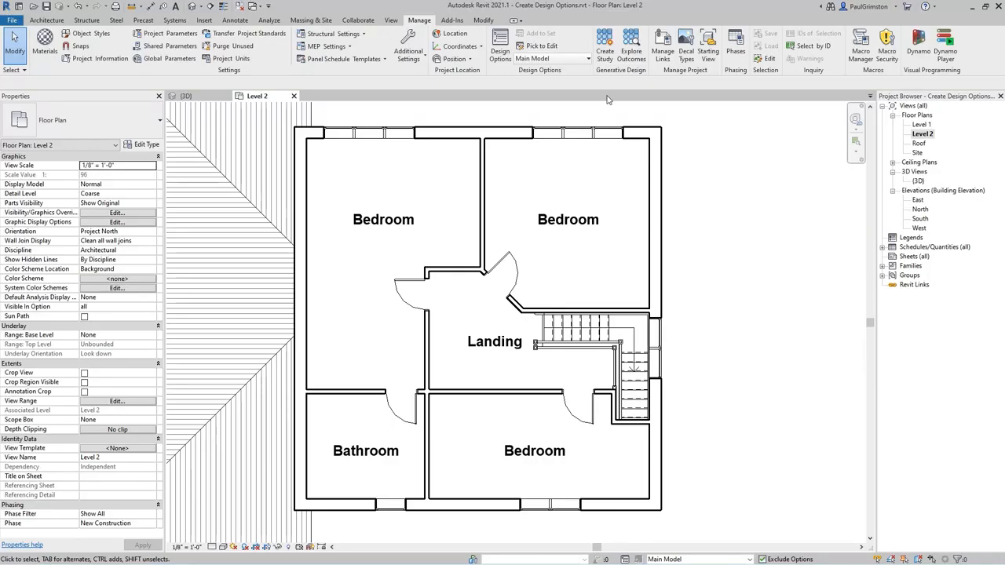
pyautogui.click(583, 59)
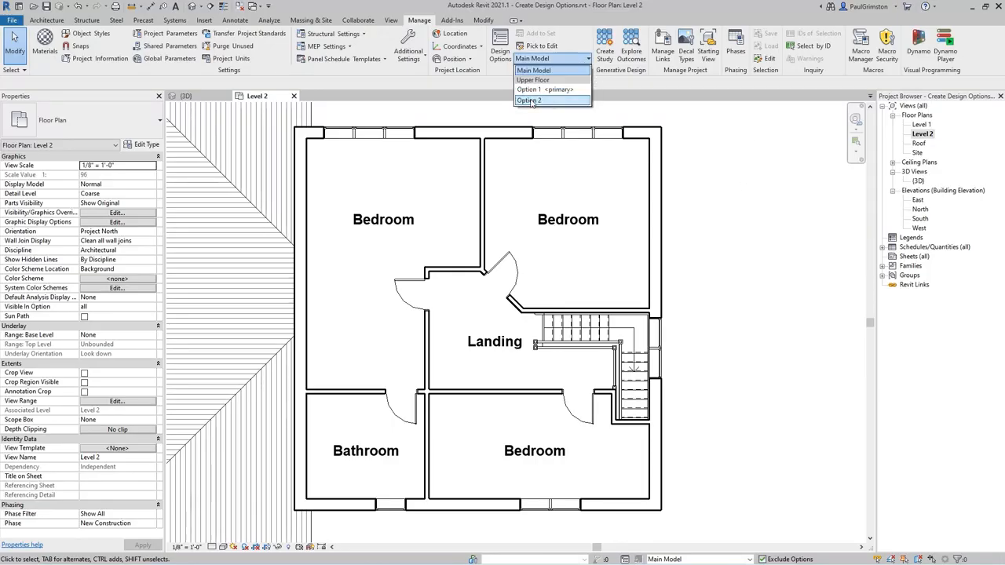
pyautogui.click(532, 101)
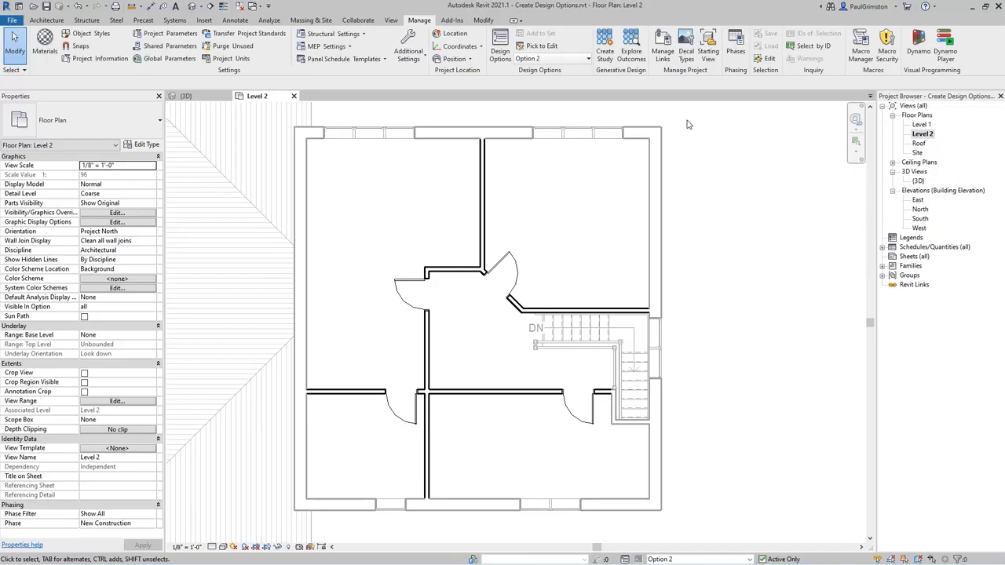
pyautogui.click(636, 161)
pyautogui.click(665, 232)
# Extend the wall above the stairs to the west exterior wall, and extend the wall between the two upper bedrooms down to it.
pyautogui.click(483, 20)
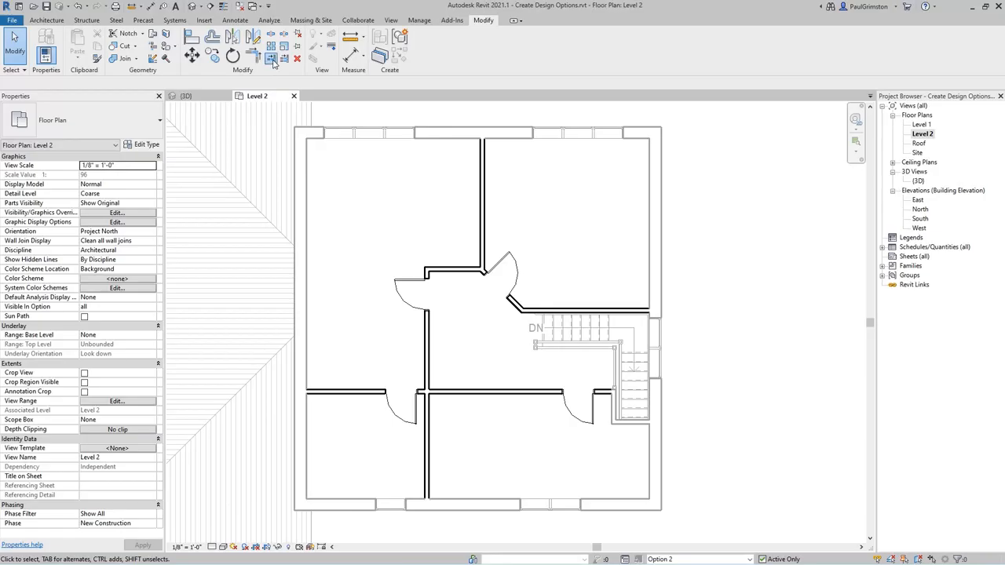
pyautogui.click(271, 58)
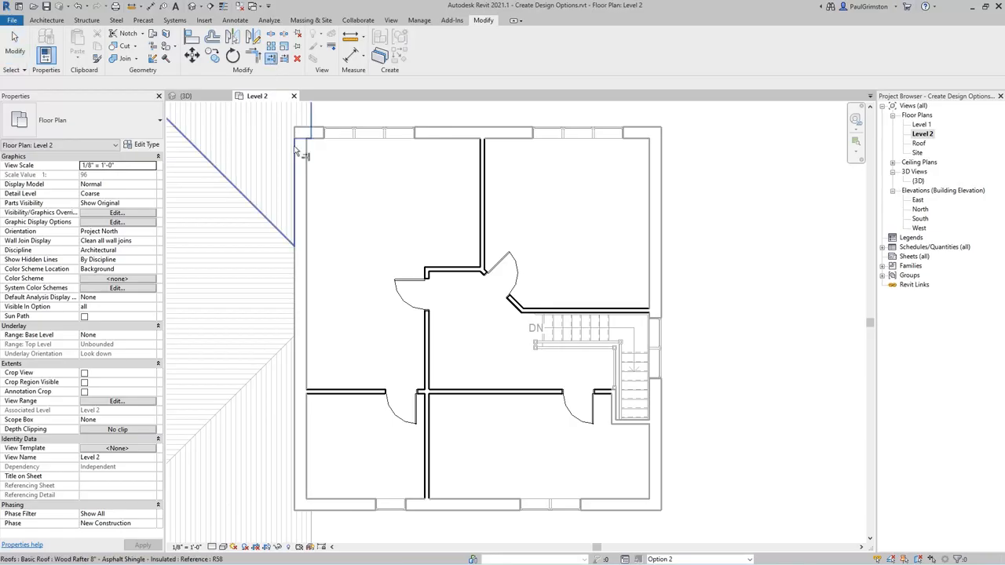
pyautogui.click(309, 305)
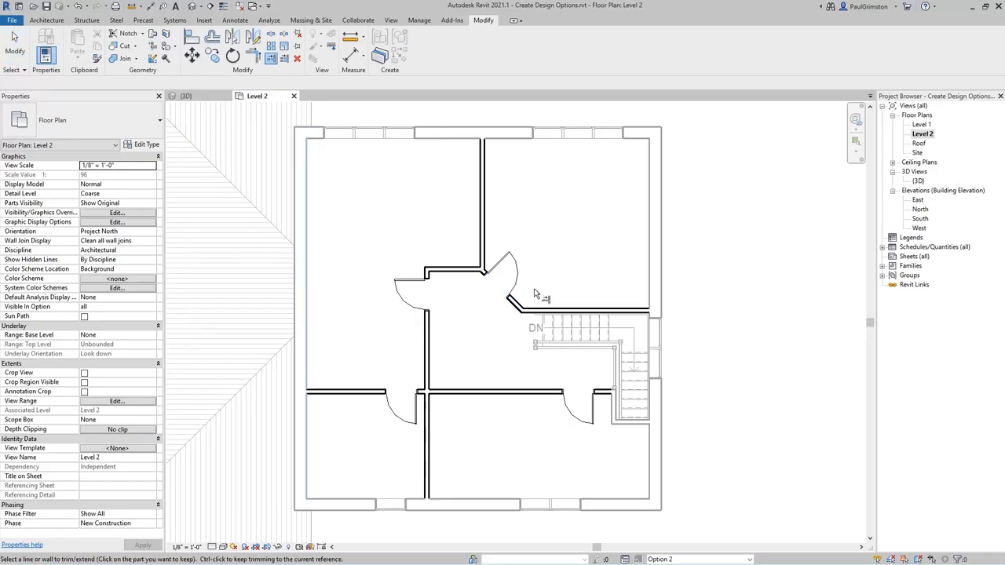
pyautogui.click(550, 311)
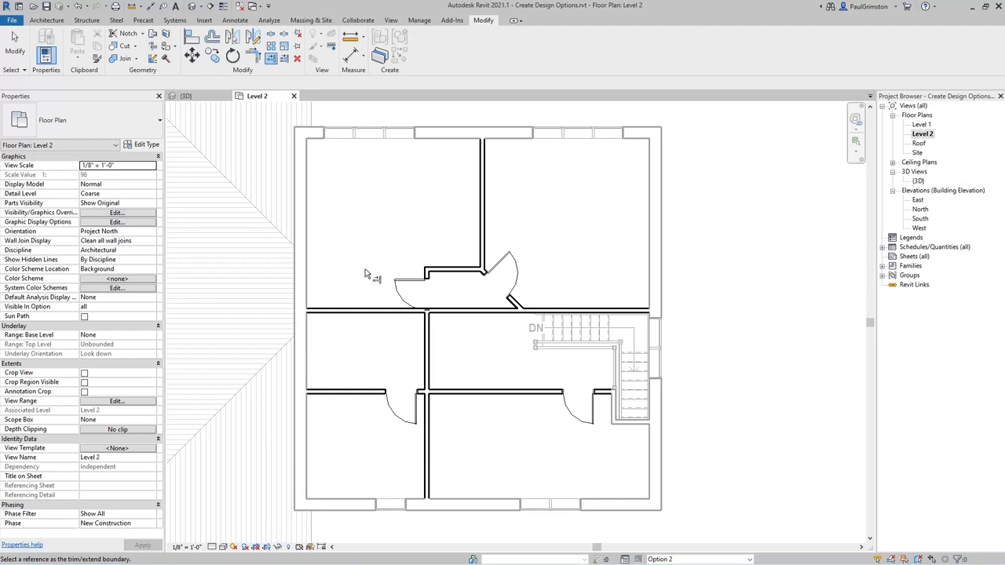
pyautogui.click(475, 312)
pyautogui.click(483, 236)
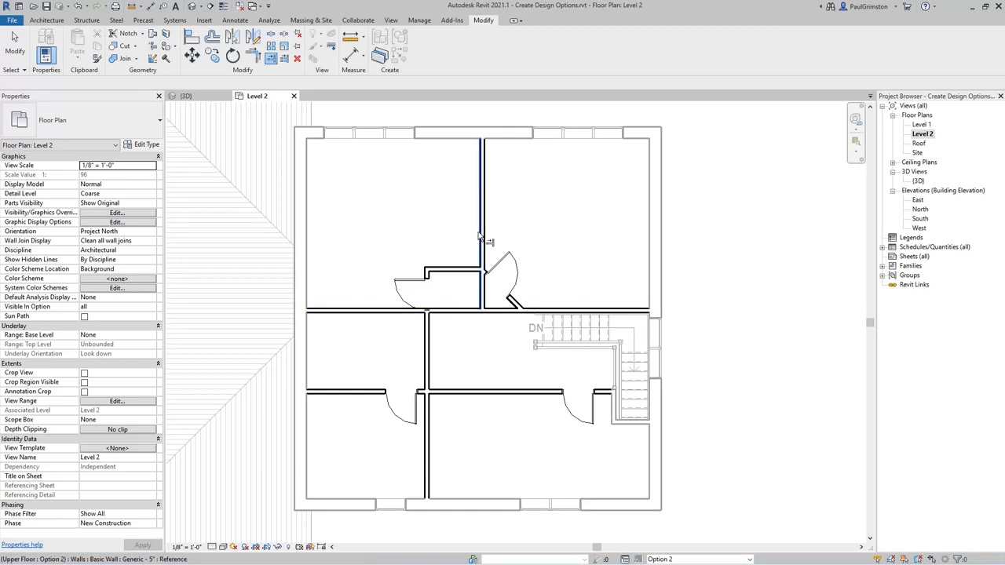
pyautogui.press('Escape')
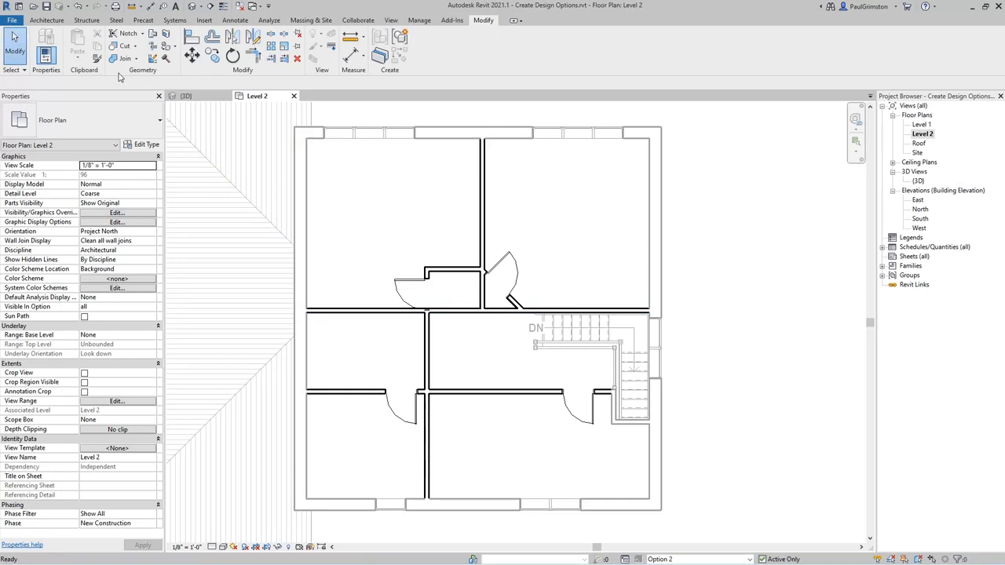
# Rehost the diagonal wall's door onto the long horizontal wall just east of the bedroom partition, and delete the diagonal wall.
pyautogui.click(511, 273)
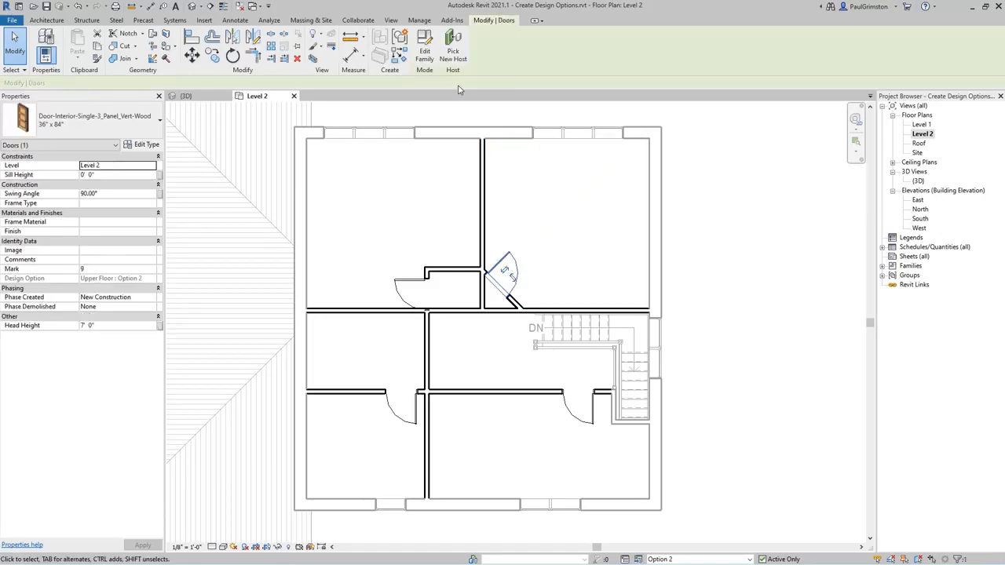
pyautogui.click(453, 48)
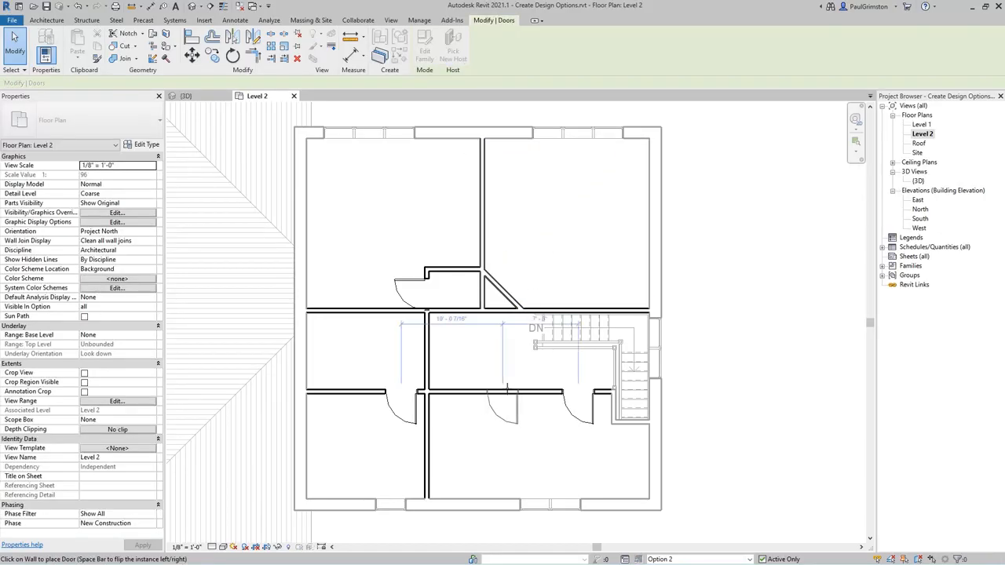
pyautogui.click(503, 310)
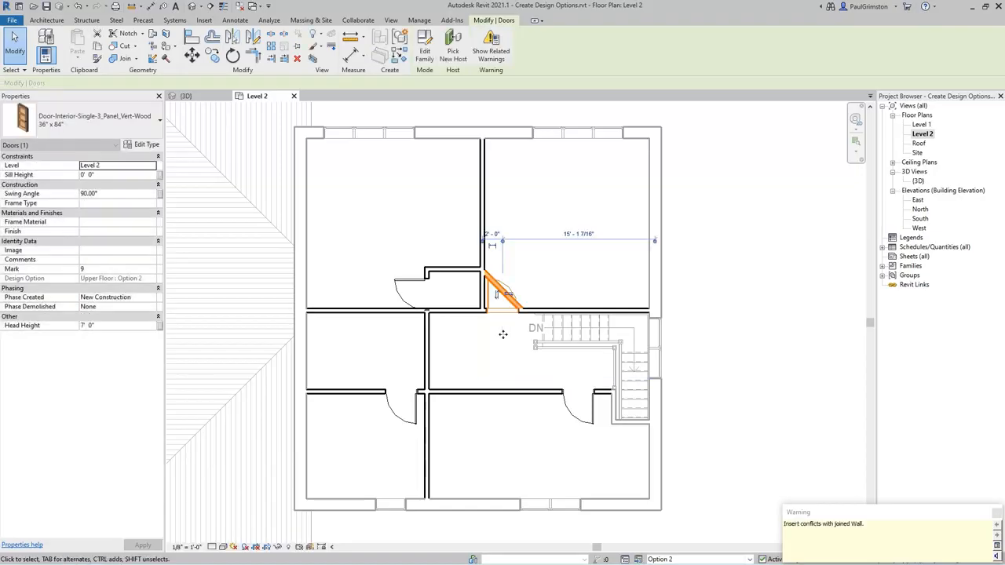
pyautogui.click(14, 44)
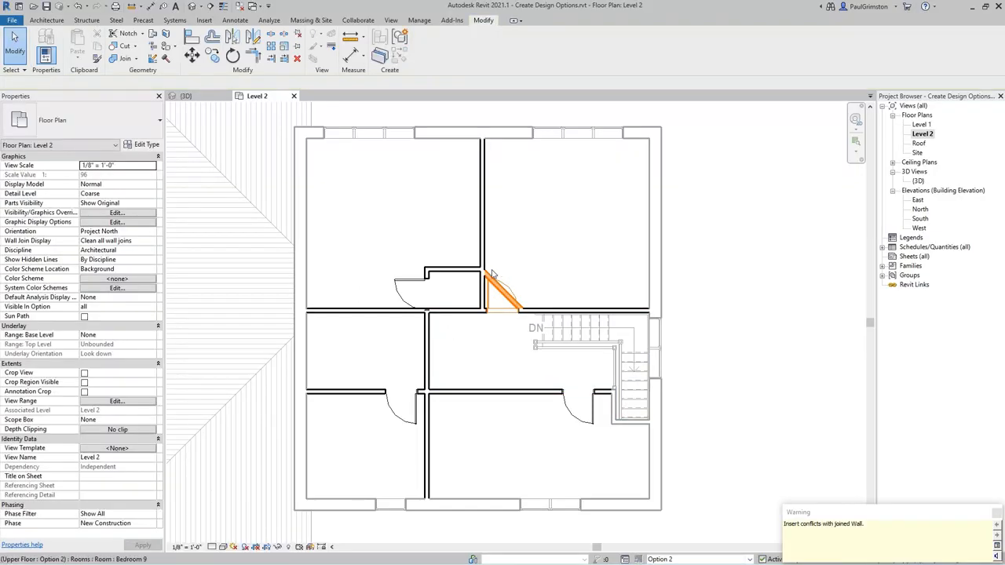
pyautogui.click(501, 292)
pyautogui.press('Delete')
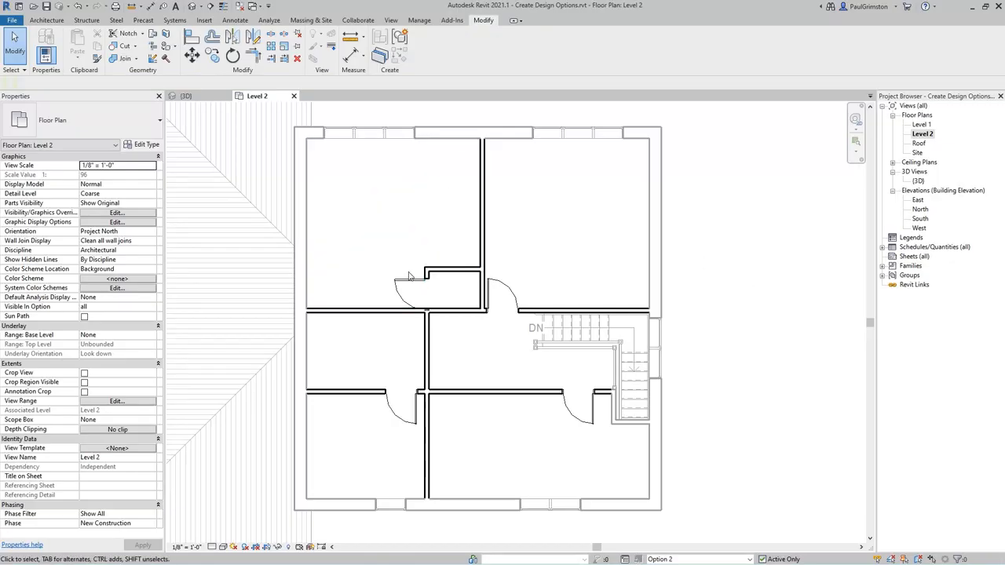
# Rehost the upper-left bedroom's door onto the long horizontal wall, just west of the bedroom partition.
pyautogui.click(409, 280)
pyautogui.click(453, 47)
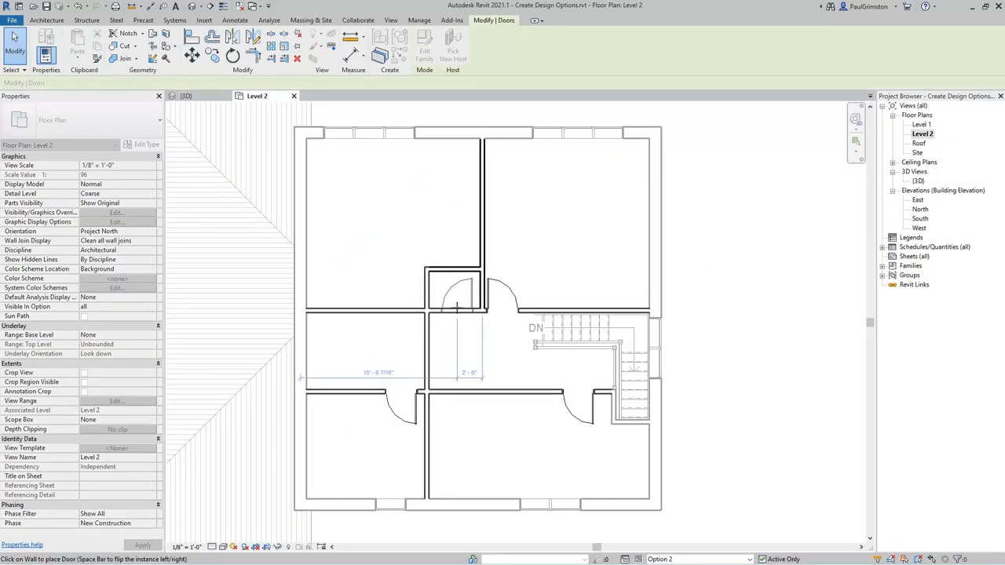
pyautogui.click(458, 308)
pyautogui.press('Escape')
# Delete the short horizontal wall in the upper-left bedroom and shorten the adjoining vertical wall to end at the long horizontal wall.
pyautogui.click(446, 271)
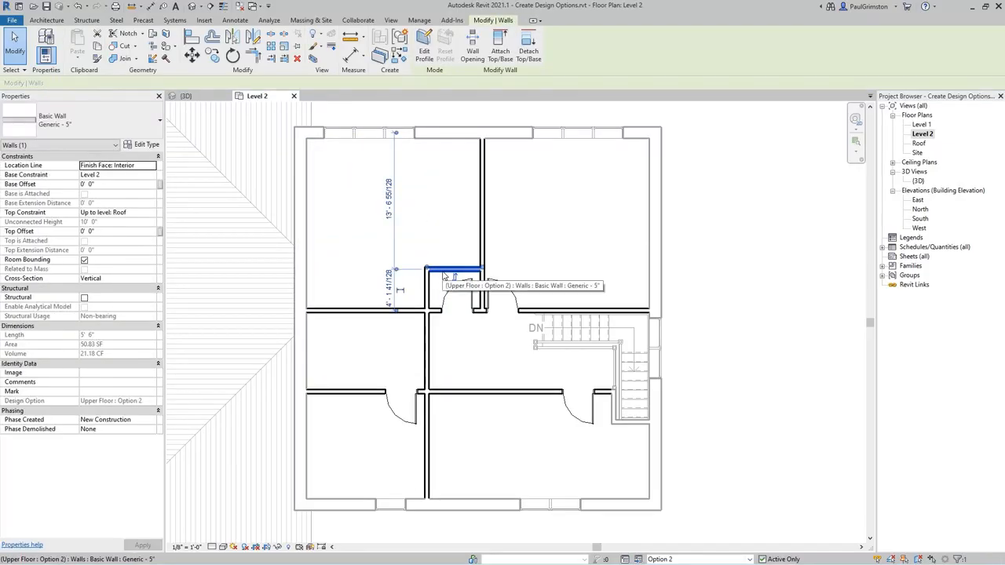
pyautogui.press('Delete')
pyautogui.click(429, 289)
pyautogui.moveTo(427, 270); pyautogui.dragTo(425, 309)
pyautogui.click(706, 244)
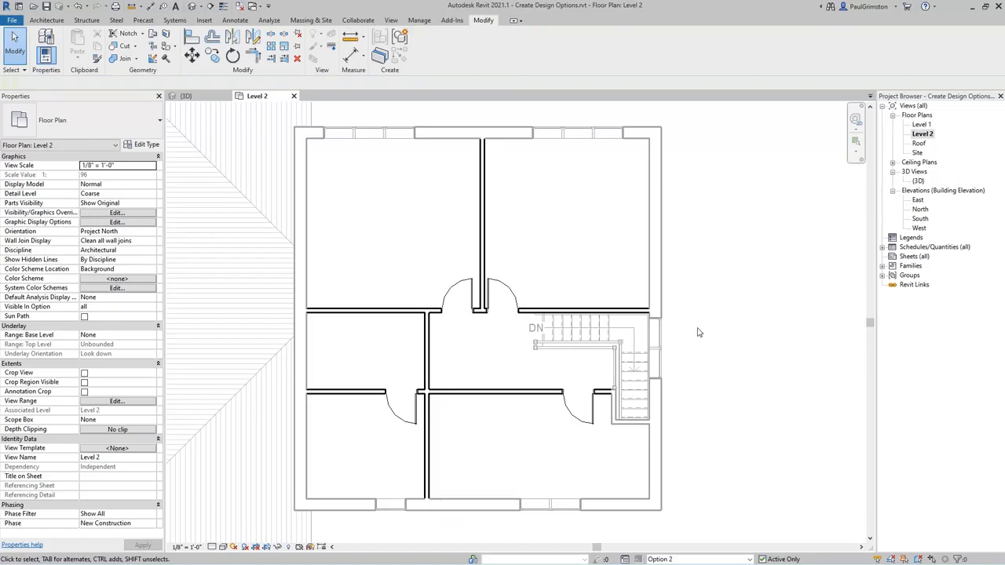
# Rehost the bathroom door onto the vertical wall between the bathroom and the lower bedroom.
pyautogui.click(413, 415)
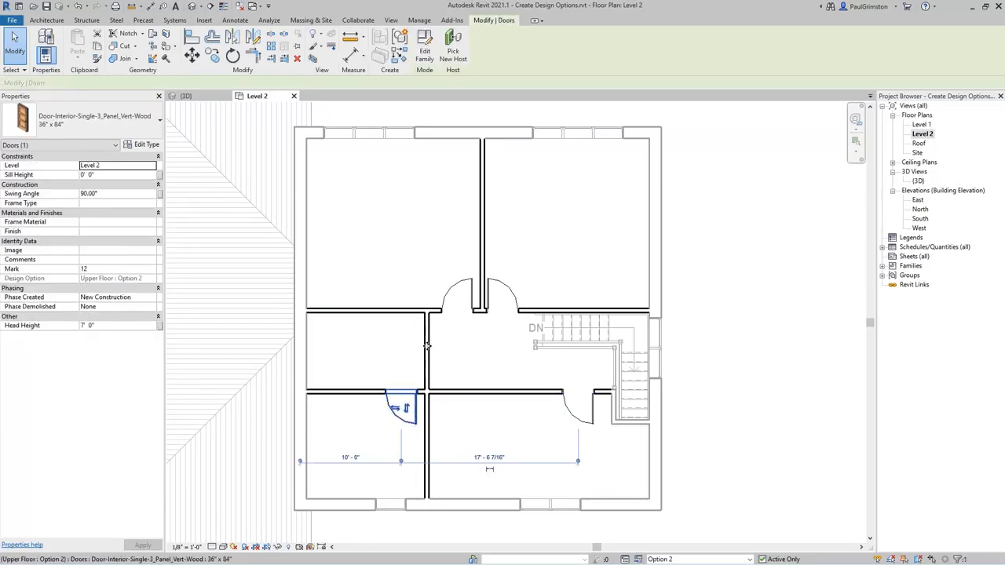
pyautogui.click(453, 51)
pyautogui.click(431, 412)
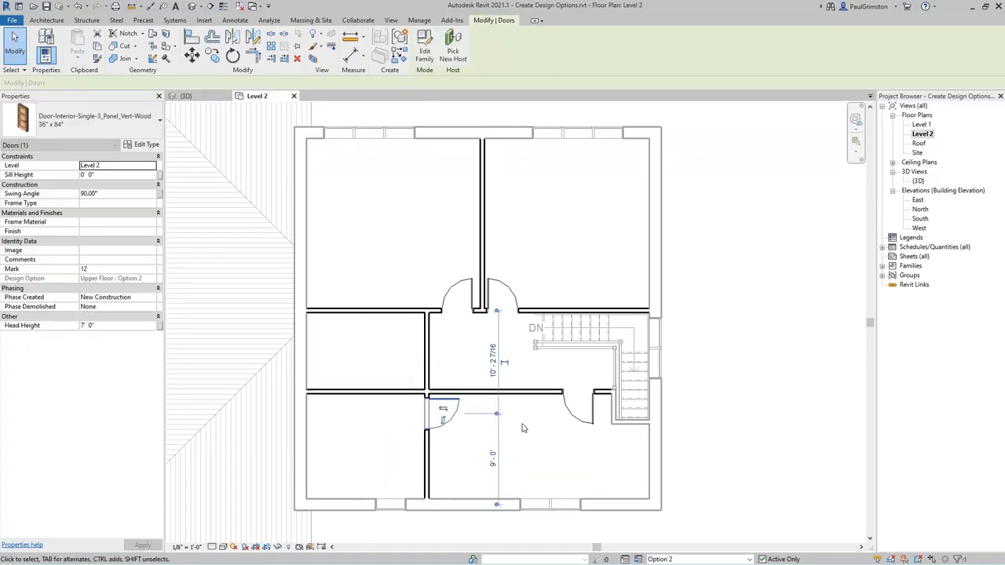
# Place a 32" x 84" interior door in the vertical wall between the small unlabelled room and the landing, opening into the small room.
pyautogui.click(47, 20)
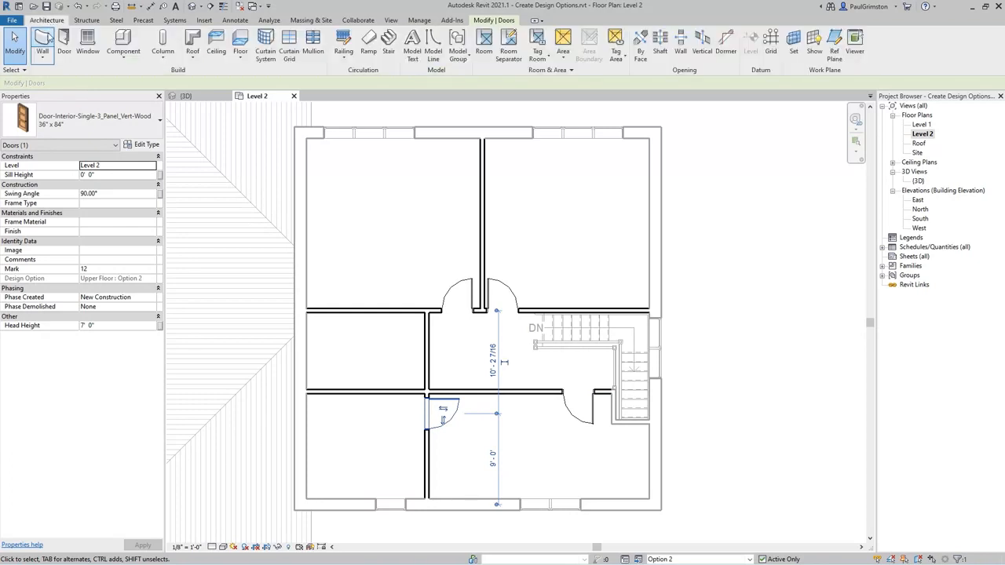
pyautogui.click(43, 45)
pyautogui.click(416, 331)
pyautogui.press('Escape')
pyautogui.press('Escape')
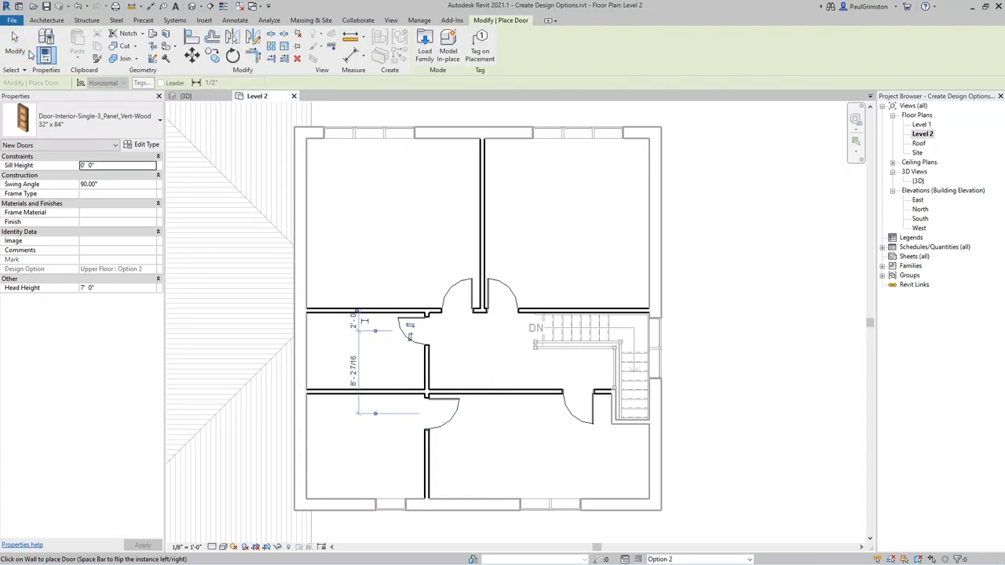
# Move the lower bedroom's door west along its wall, away from the stairs and closer to the bathroom-side partition.
pyautogui.click(589, 424)
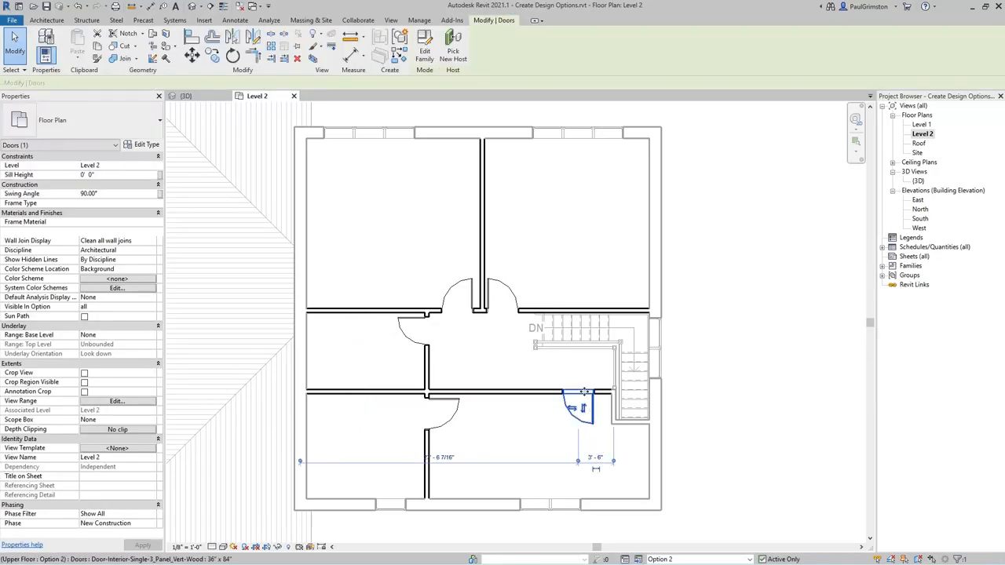
pyautogui.moveTo(583, 392); pyautogui.dragTo(495, 392)
pyautogui.click(744, 389)
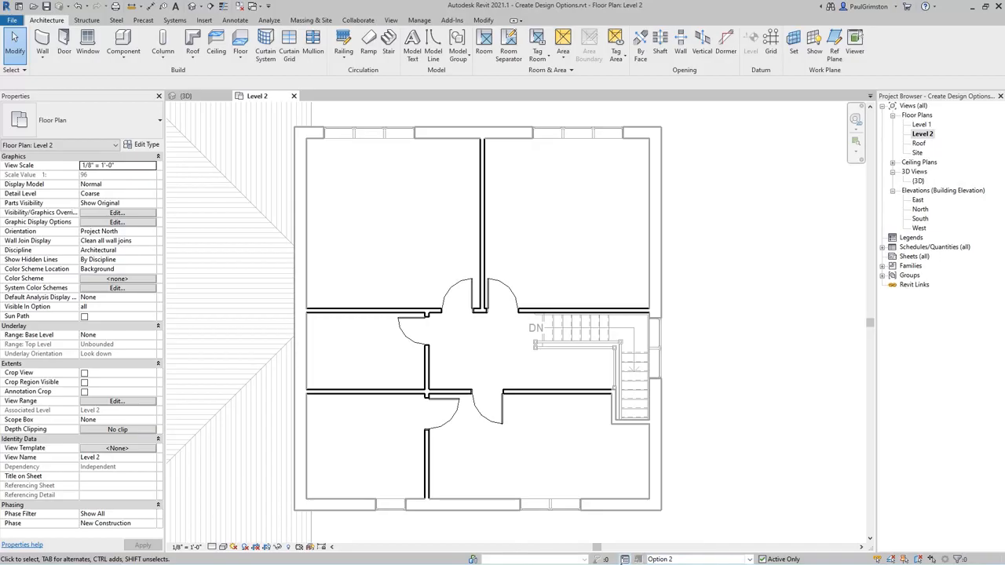
# Stop editing Option 2 and return to the Main Model.
pyautogui.click(671, 560)
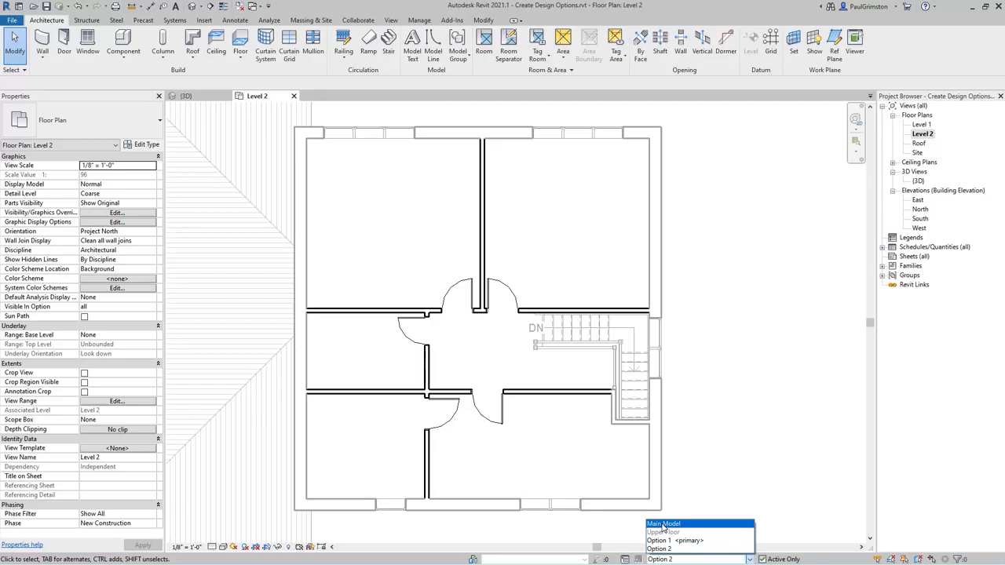
pyautogui.click(664, 523)
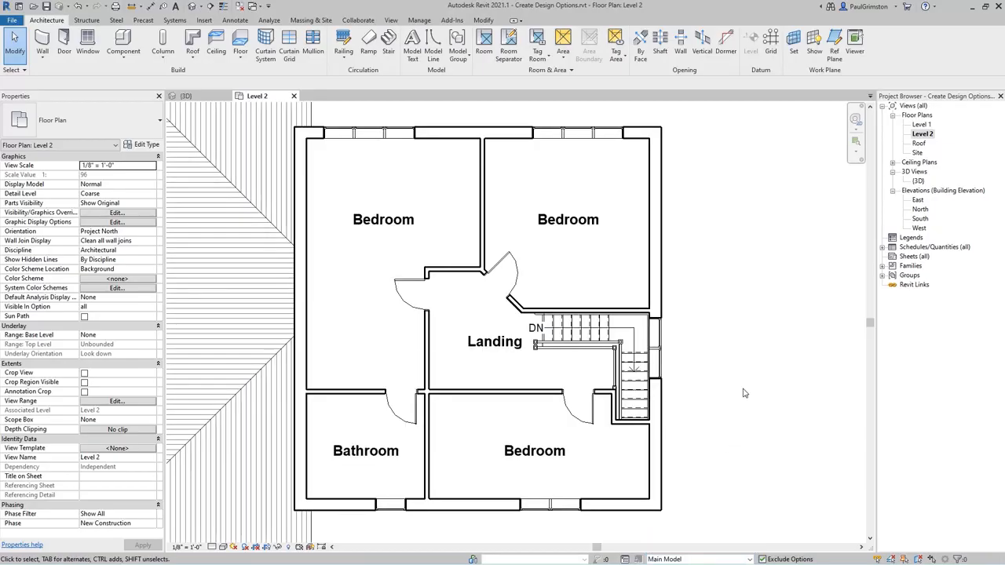
pyautogui.click(419, 21)
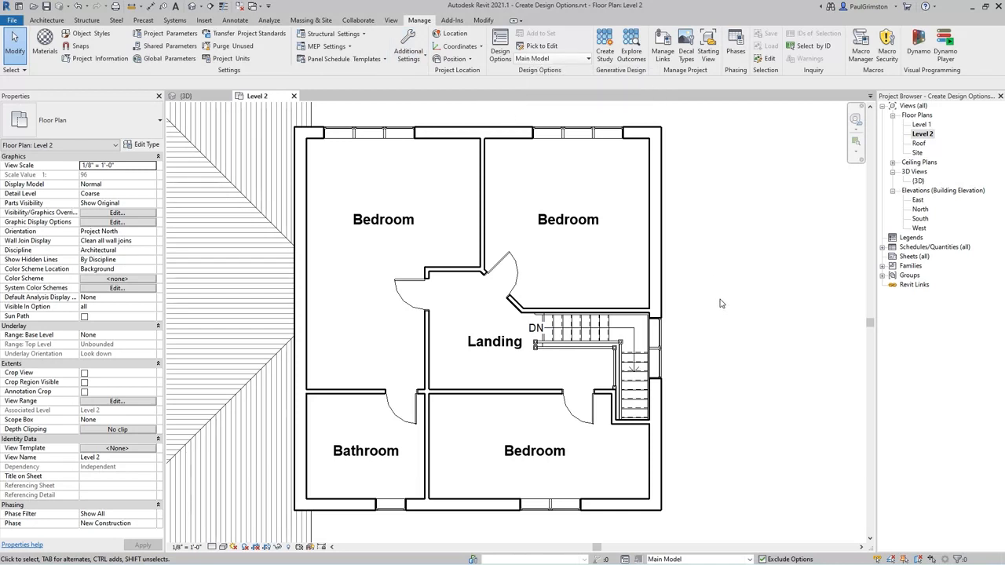
pyautogui.click(588, 59)
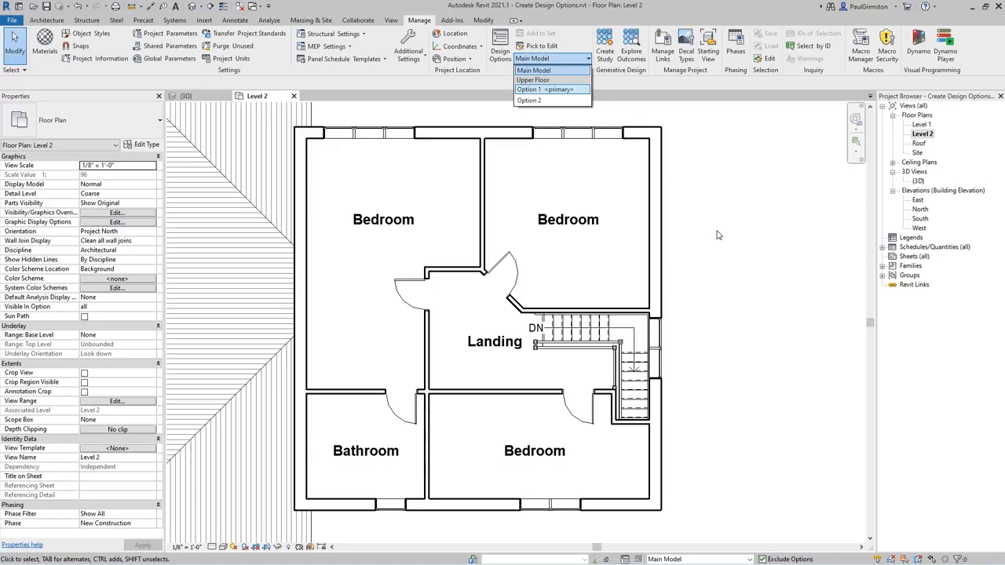
# Make Option 2 the primary option of the Upper Floor set and dismiss the resulting warning.
pyautogui.click(500, 52)
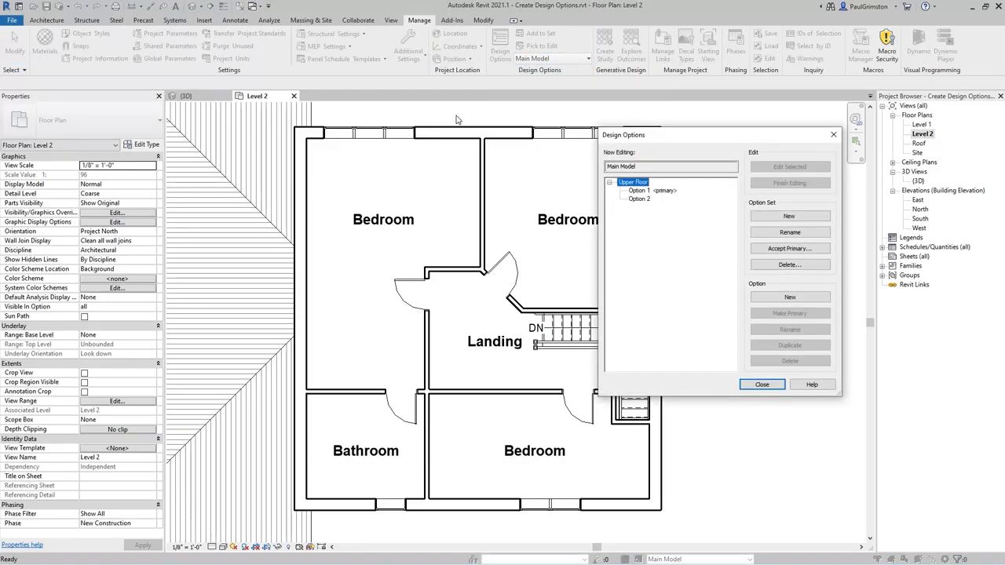
pyautogui.click(640, 198)
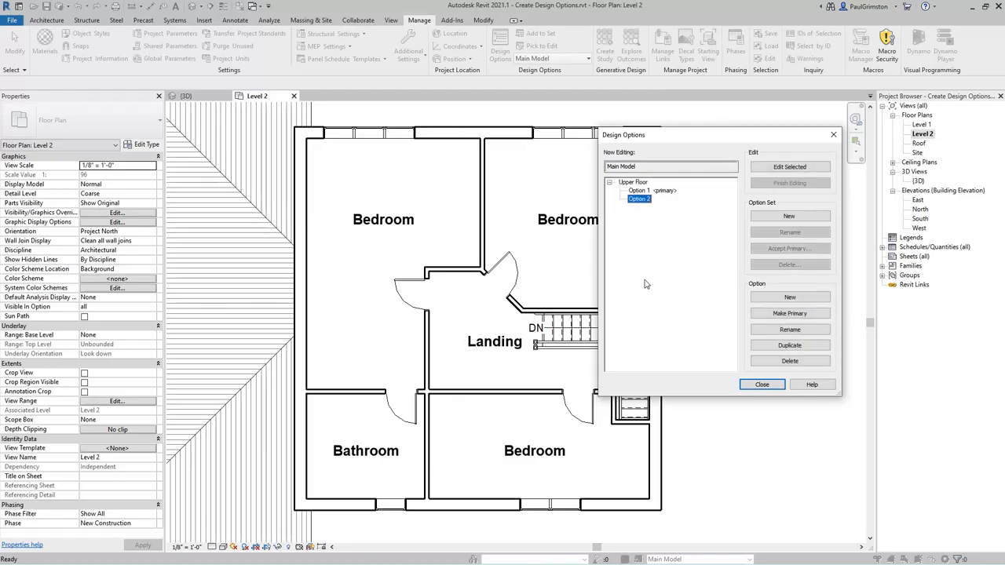
pyautogui.click(790, 313)
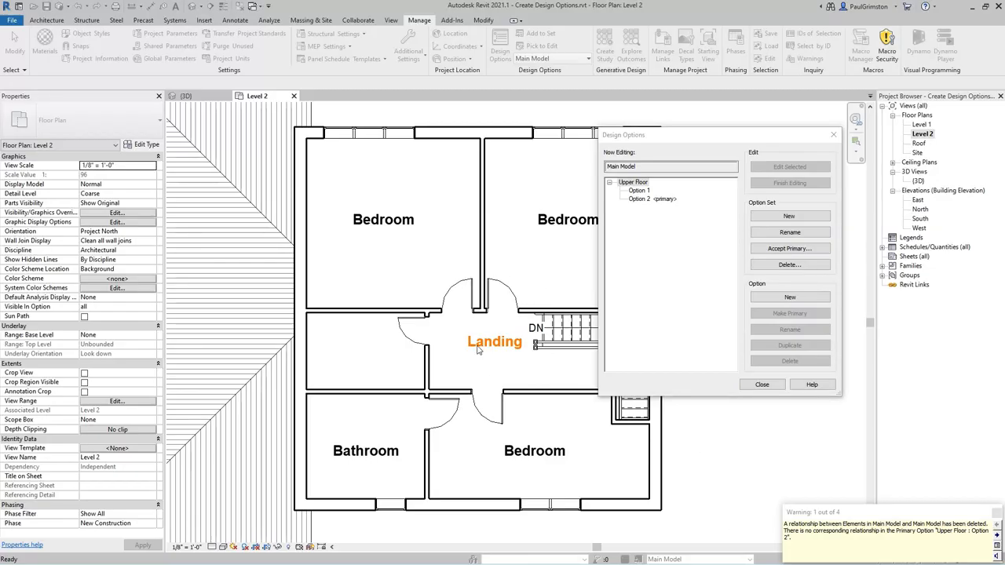
pyautogui.click(751, 387)
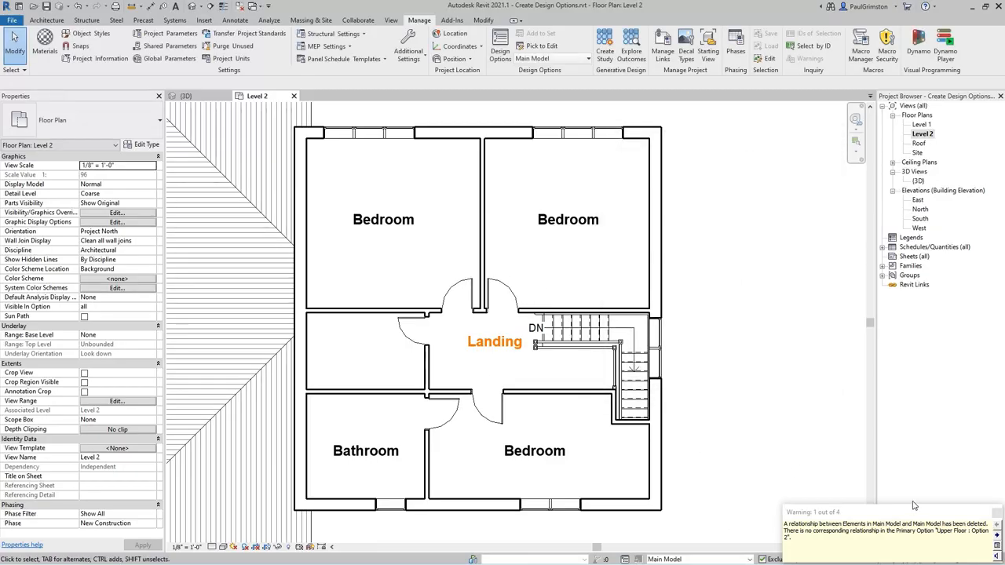
pyautogui.click(996, 513)
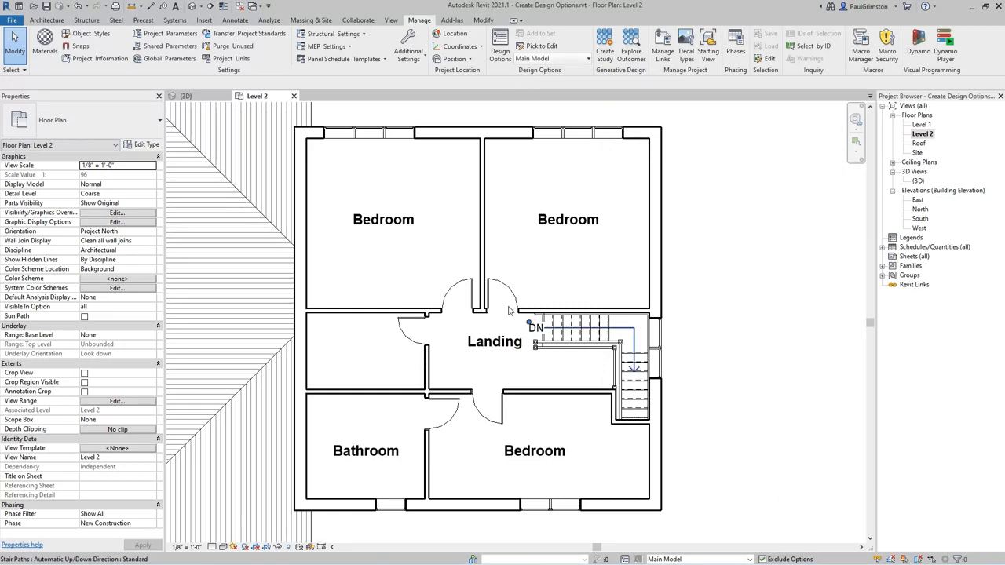
# Activate Upper Floor Option 1 to view its room layout, and return to the Main Model.
pyautogui.click(578, 63)
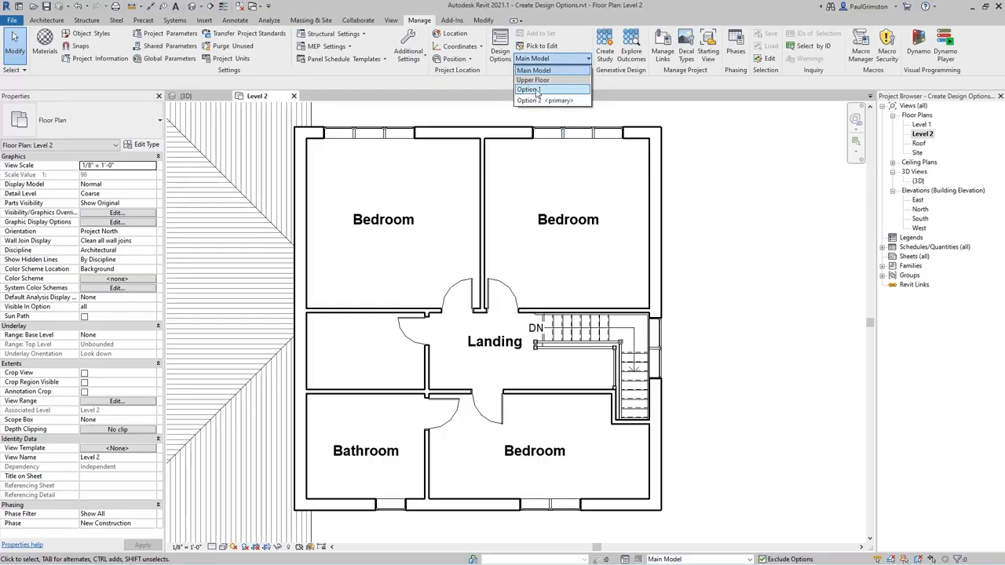
pyautogui.click(542, 89)
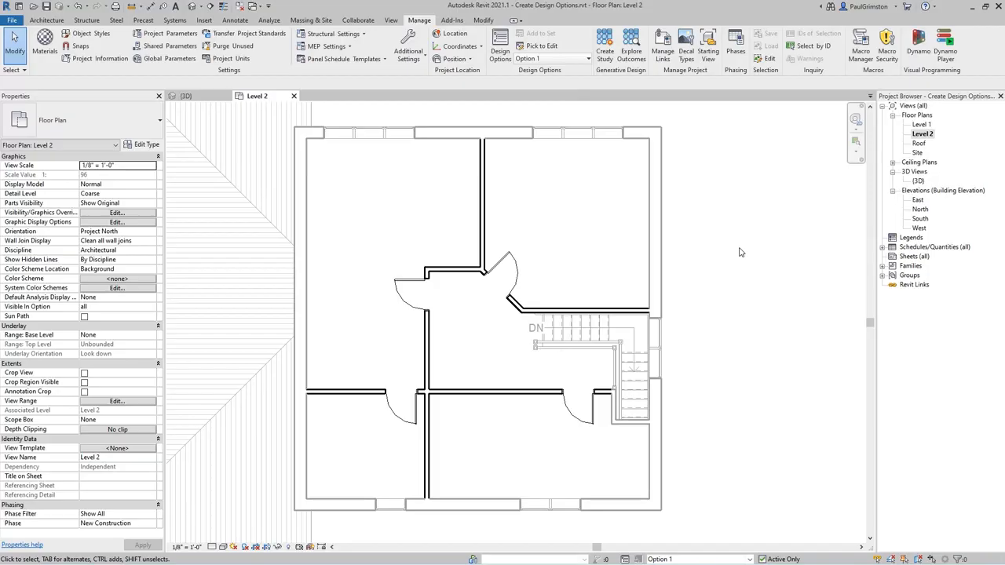
pyautogui.click(584, 64)
pyautogui.click(579, 70)
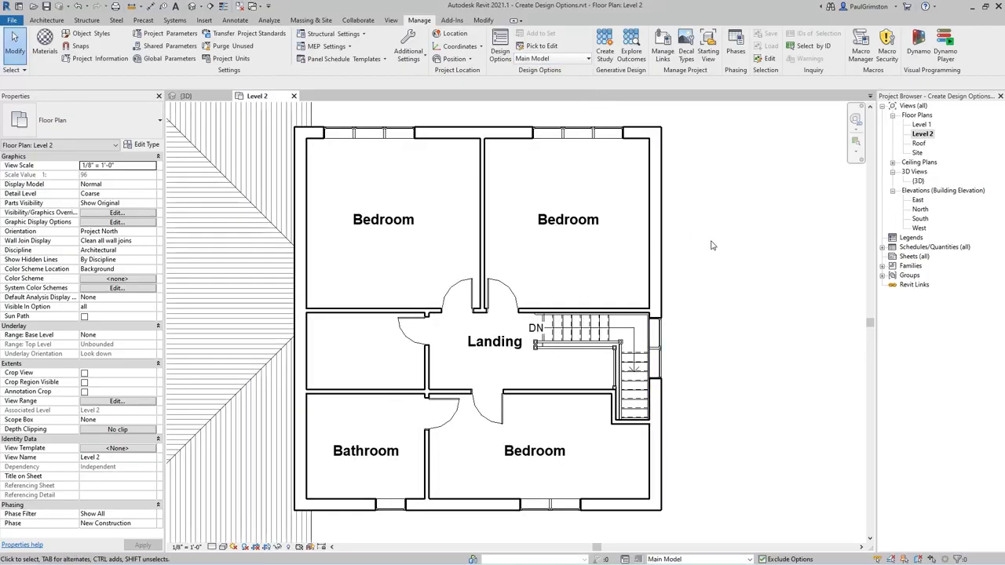
# Create a new design option set and rename it Roof.
pyautogui.moveTo(725, 204); pyautogui.dragTo(657, 250, button='middle')
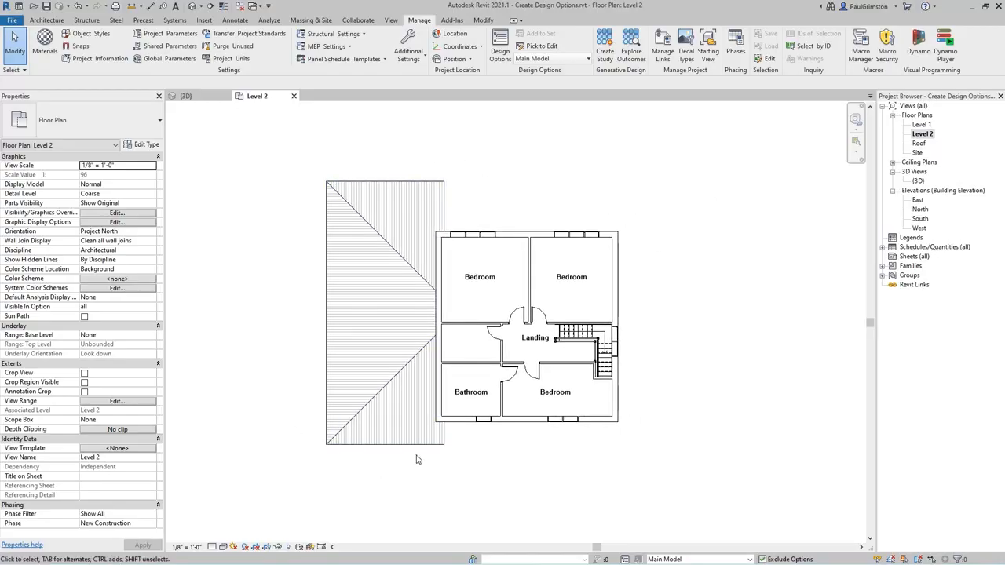
pyautogui.click(500, 48)
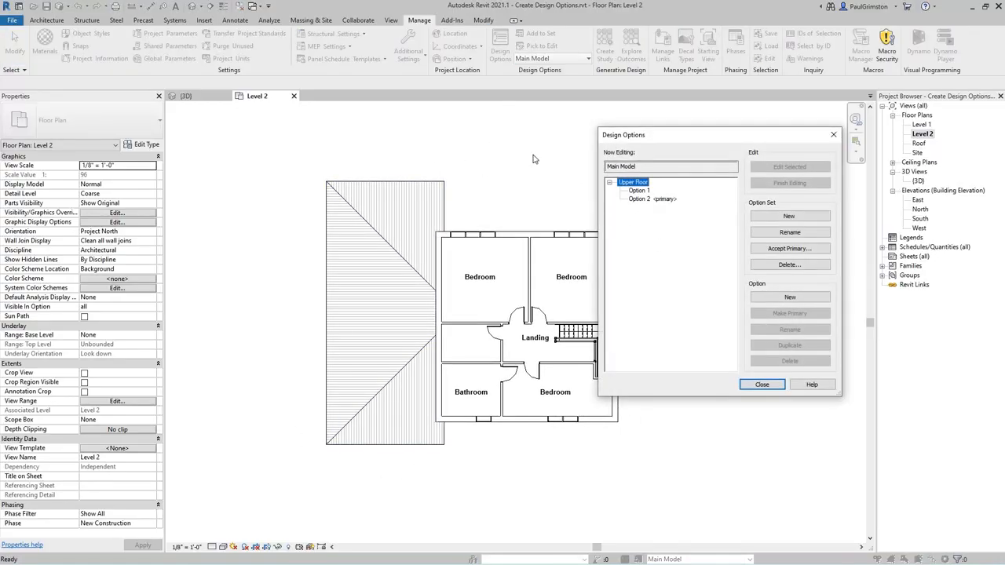
pyautogui.click(800, 218)
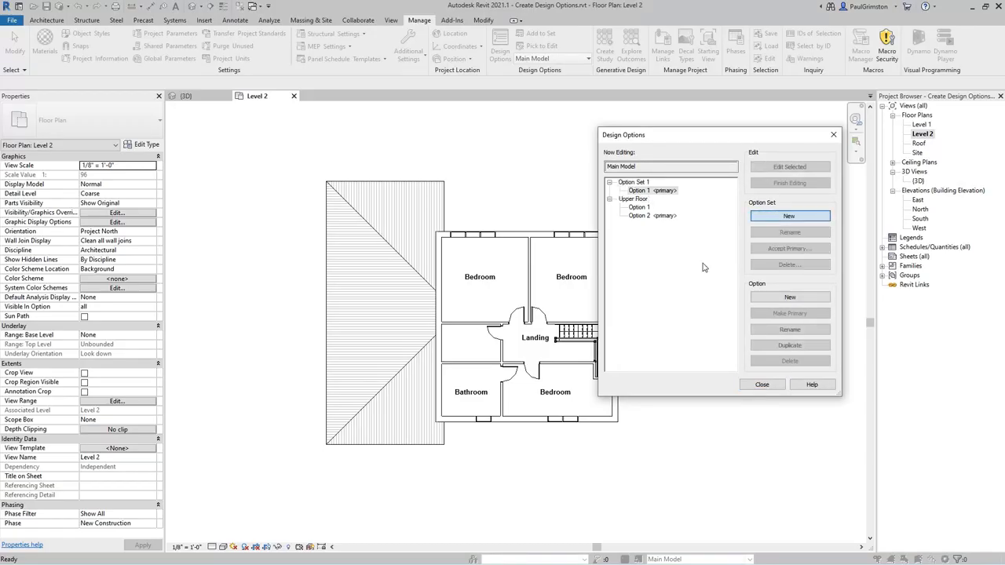
pyautogui.click(631, 183)
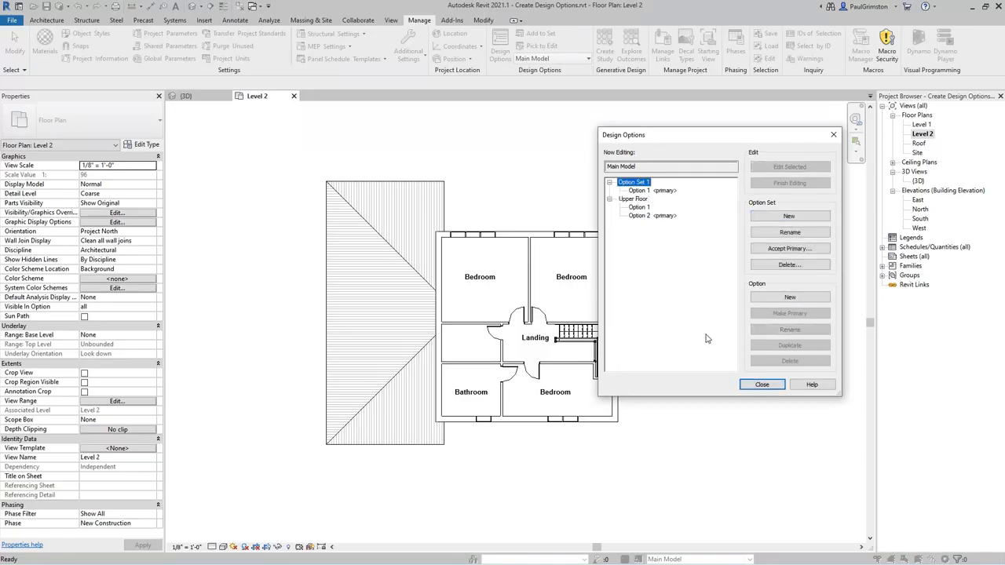
pyautogui.click(791, 233)
pyautogui.write('Roof')
pyautogui.click(445, 269)
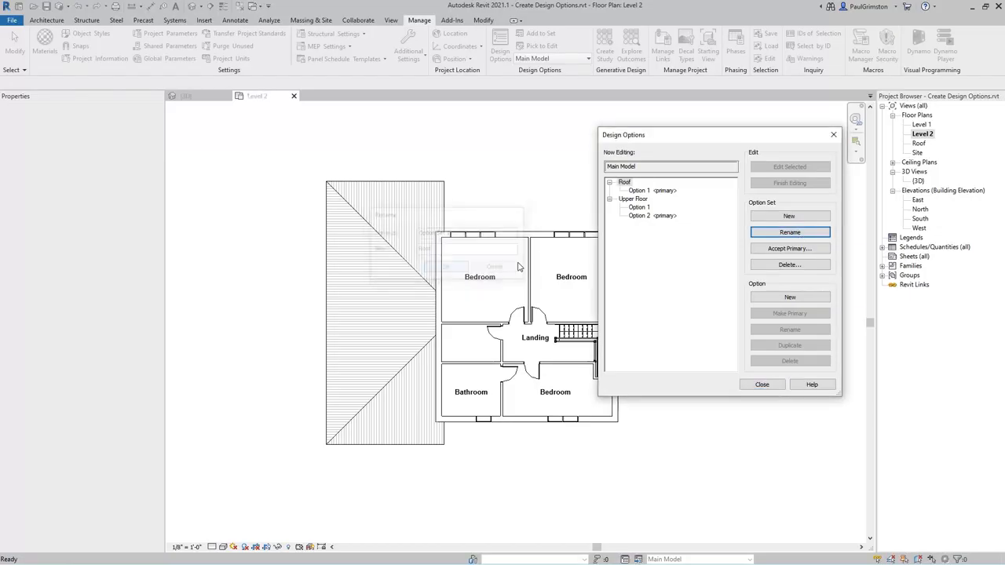
# Add a second option to the Roof option set and check the list of available design options.
pyautogui.click(796, 299)
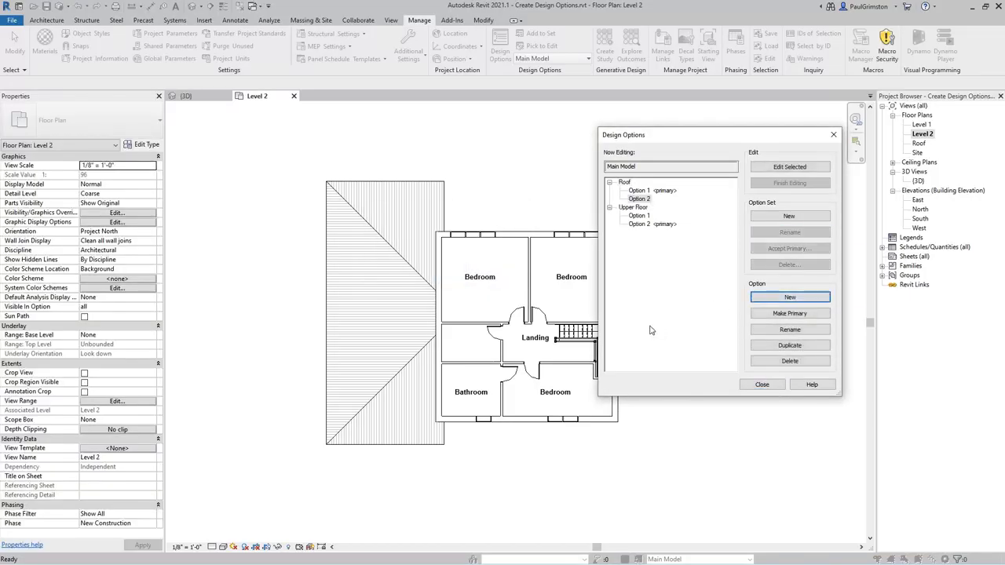
pyautogui.click(762, 384)
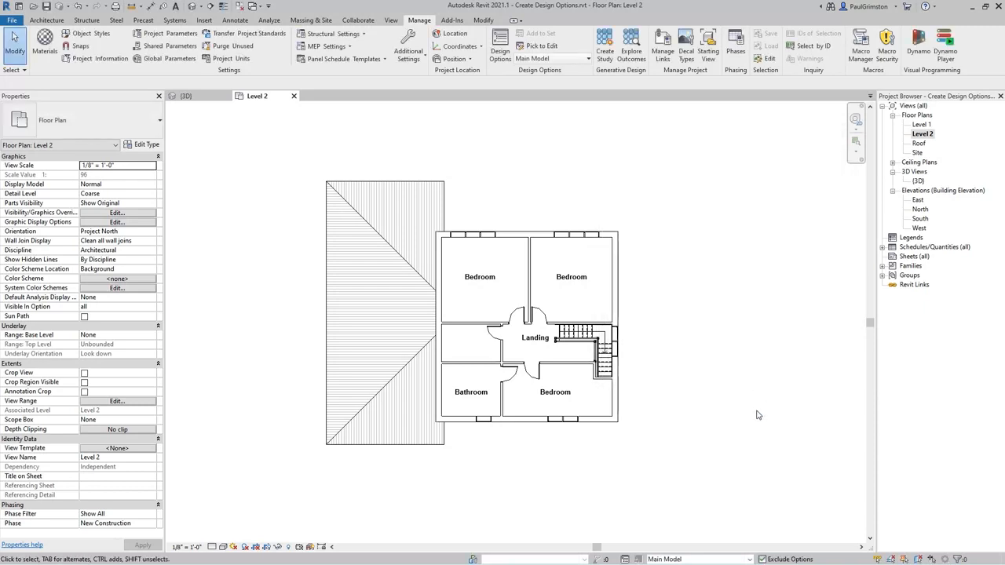
pyautogui.click(588, 59)
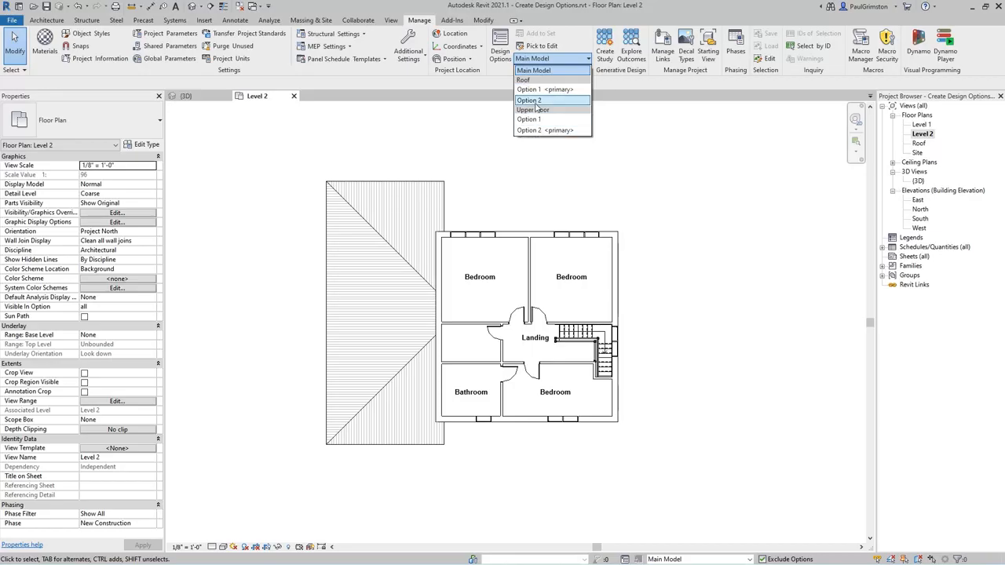
pyautogui.click(503, 75)
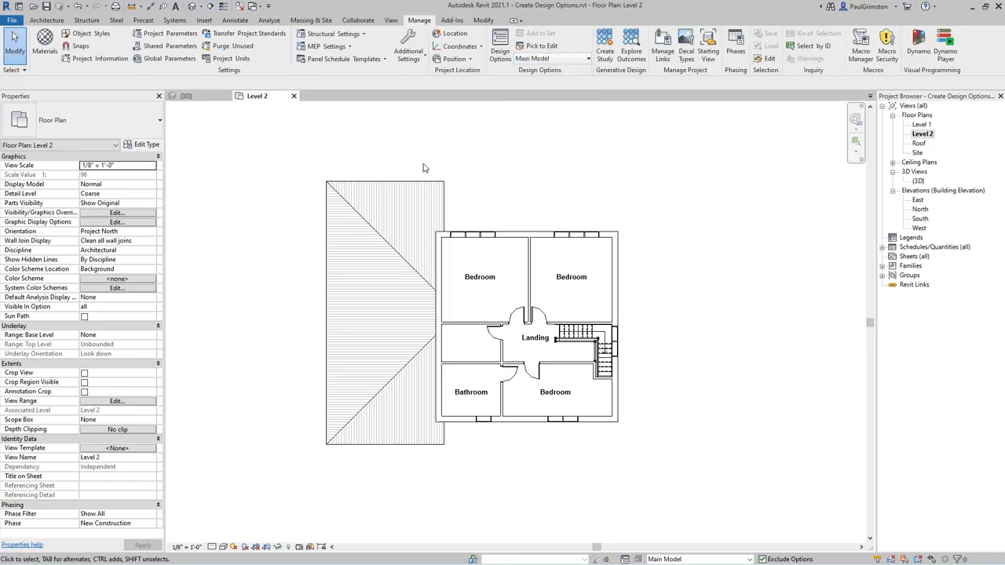
# Add the hipped lower roof west of the bedrooms to the Roof option set, in Option 1 only.
pyautogui.click(365, 185)
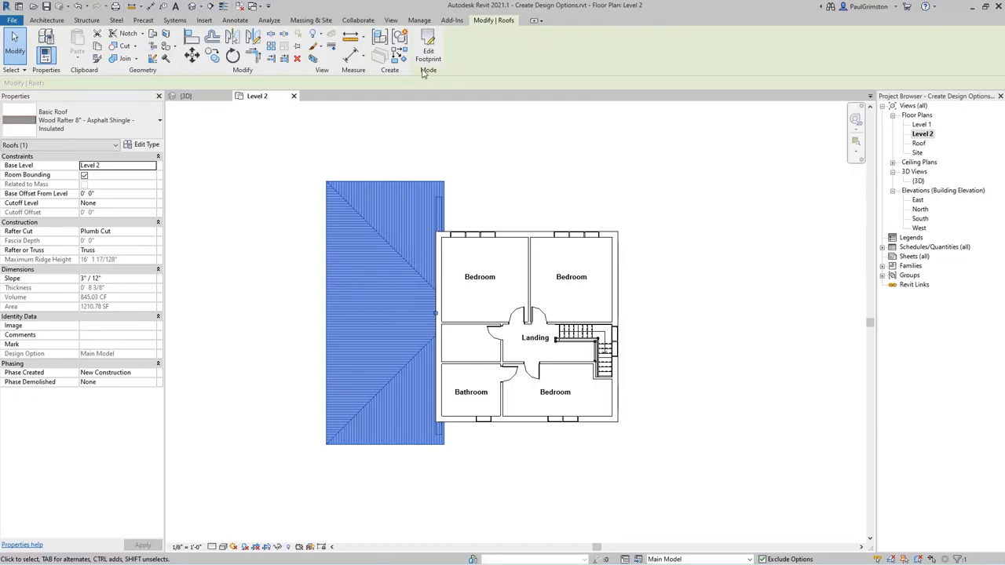
pyautogui.click(419, 19)
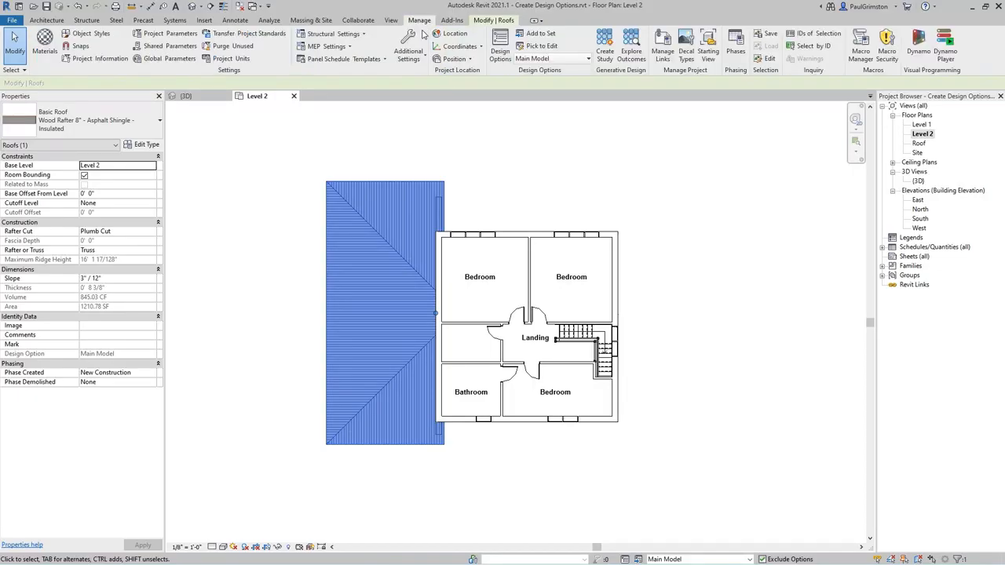
pyautogui.click(540, 33)
pyautogui.click(721, 233)
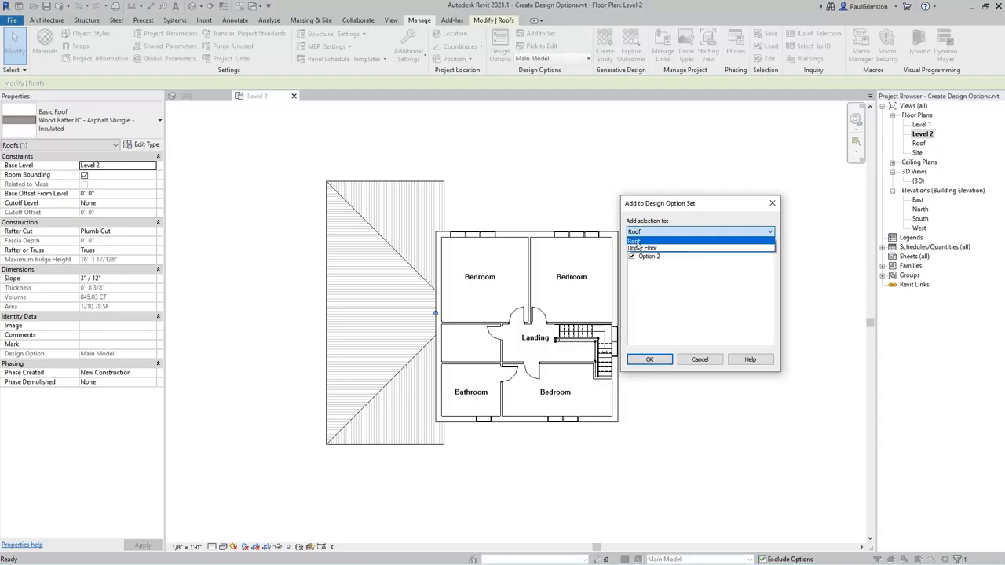
pyautogui.click(637, 241)
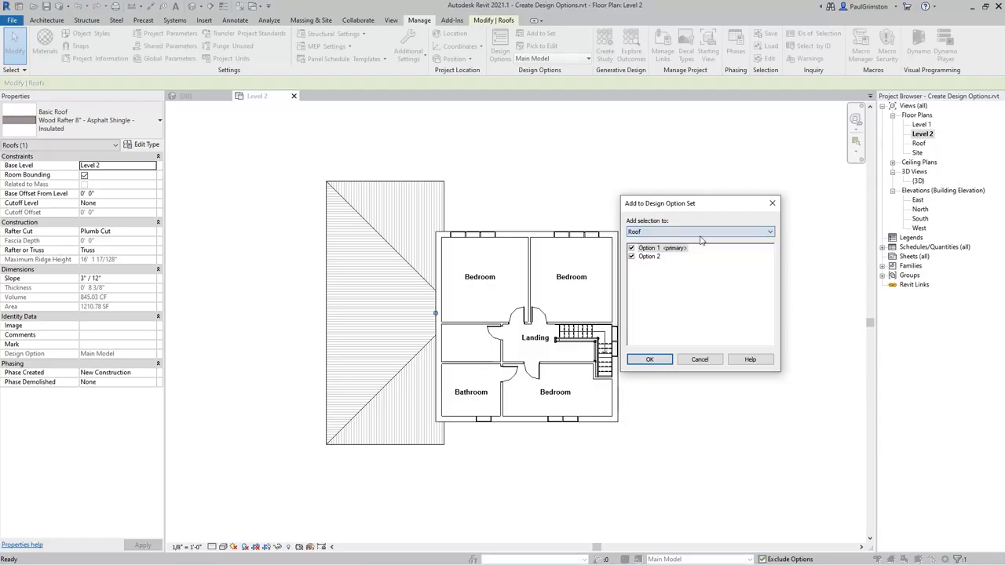
pyautogui.click(633, 258)
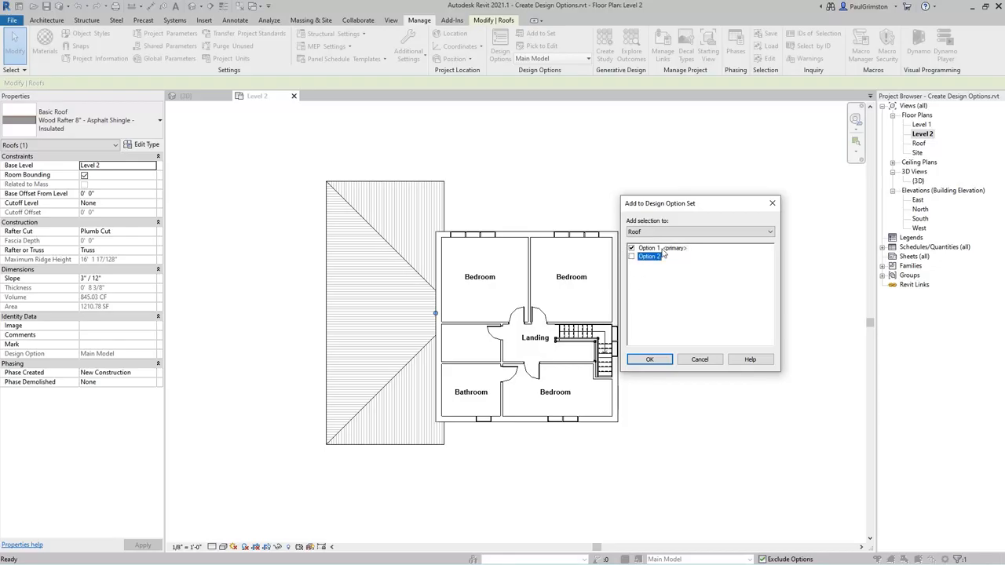
pyautogui.click(660, 358)
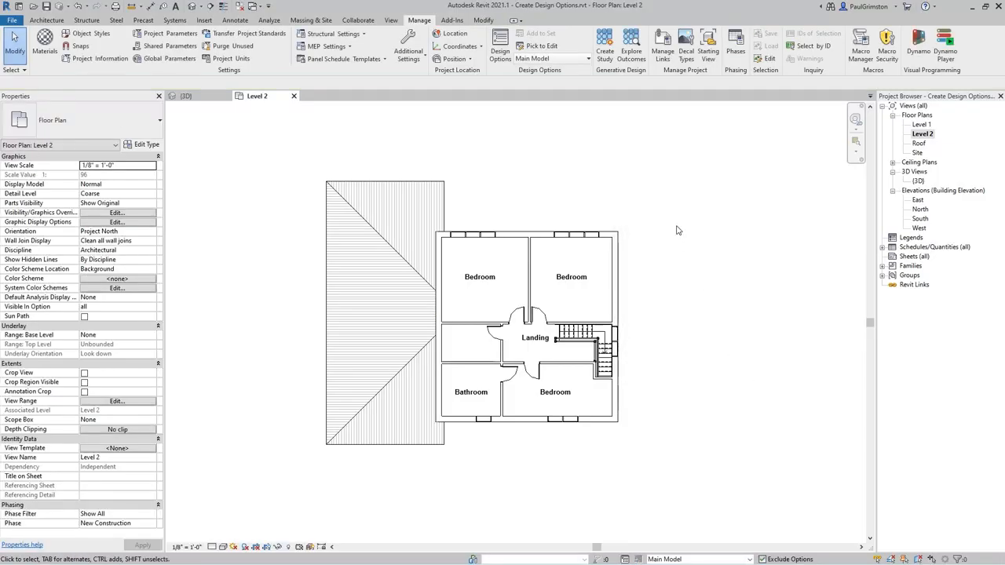
# Make Option 2 of the Roof set the active option for editing.
pyautogui.click(558, 62)
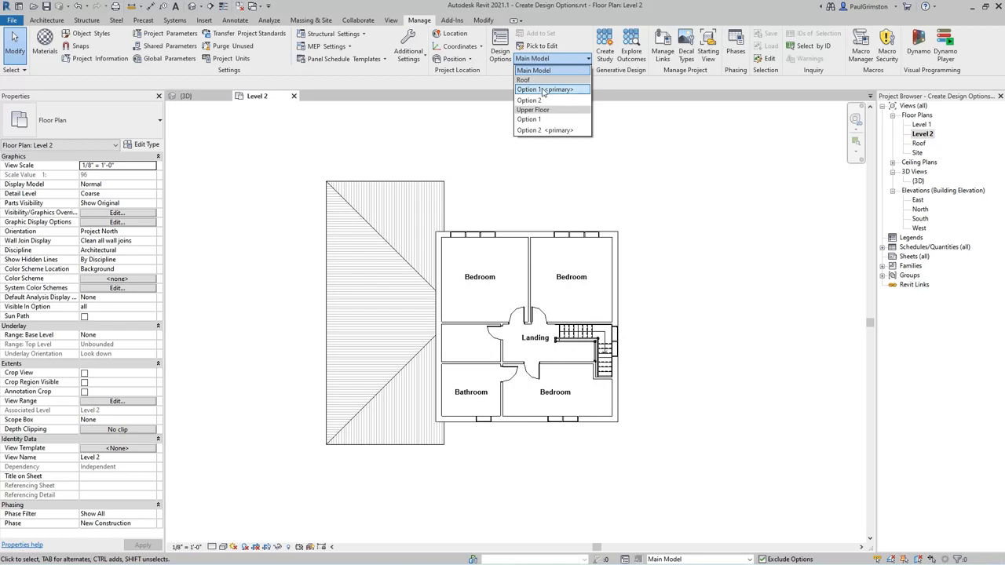
pyautogui.click(432, 114)
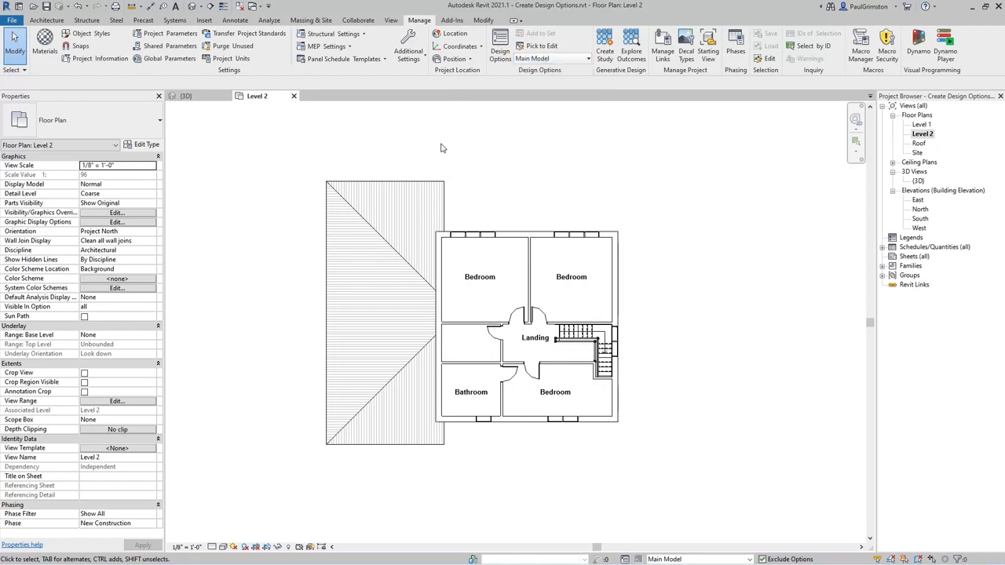
pyautogui.click(562, 59)
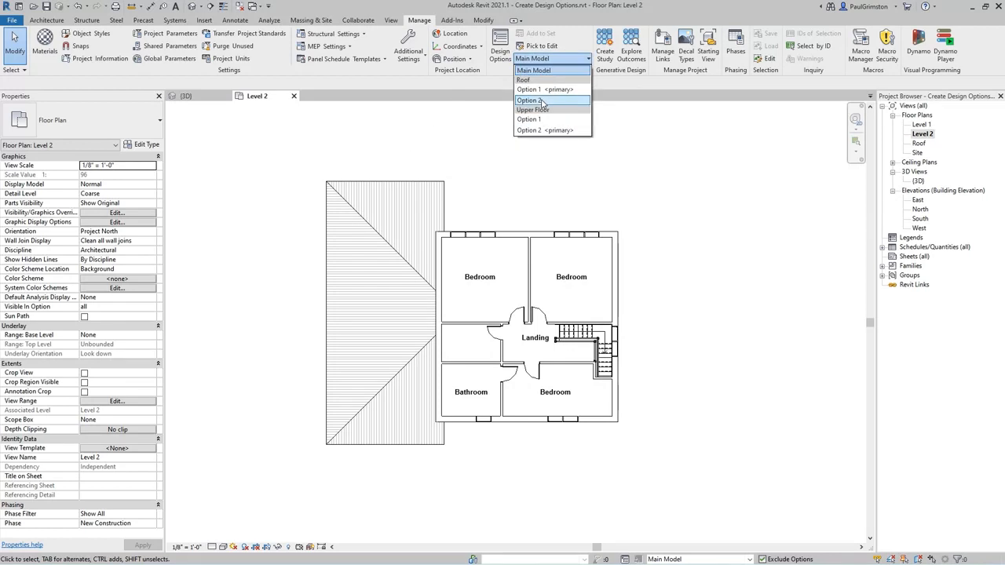
pyautogui.click(542, 101)
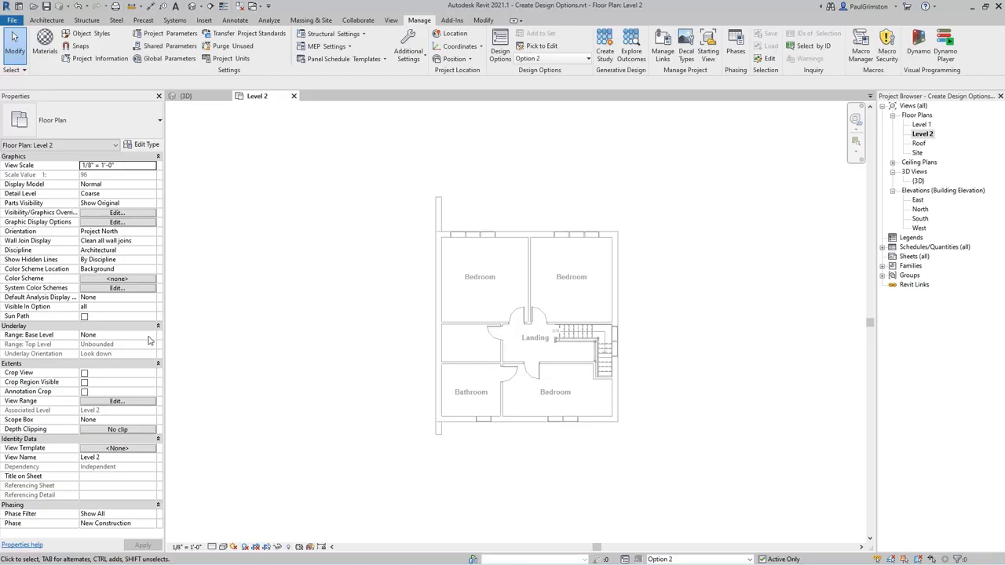
# Show Level 1 as the plan's underlay and sketch a rectangular roof footprint offset 1' 0" outside the walls of the west wing.
pyautogui.click(153, 336)
pyautogui.click(110, 354)
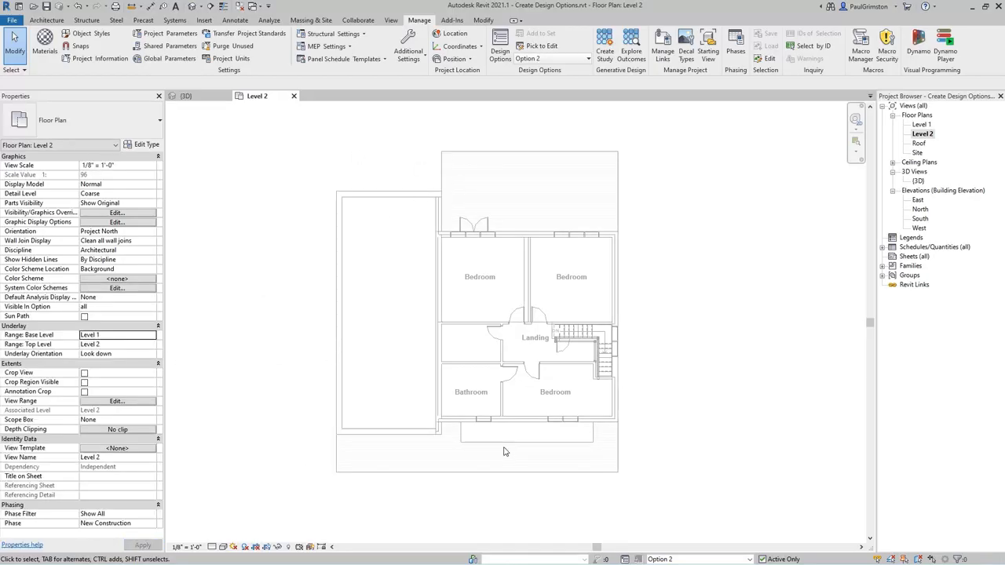
pyautogui.click(47, 20)
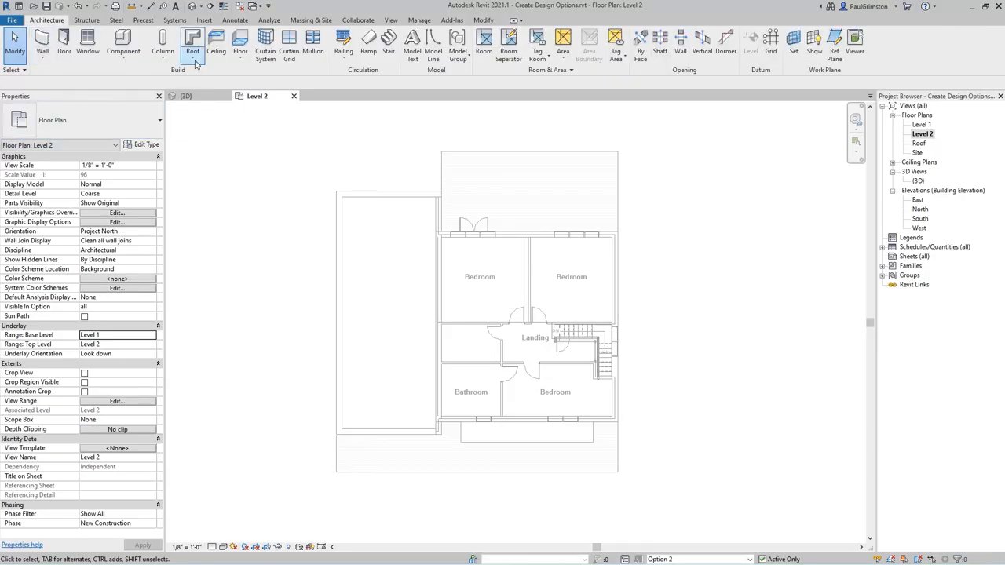
pyautogui.click(192, 55)
pyautogui.click(205, 76)
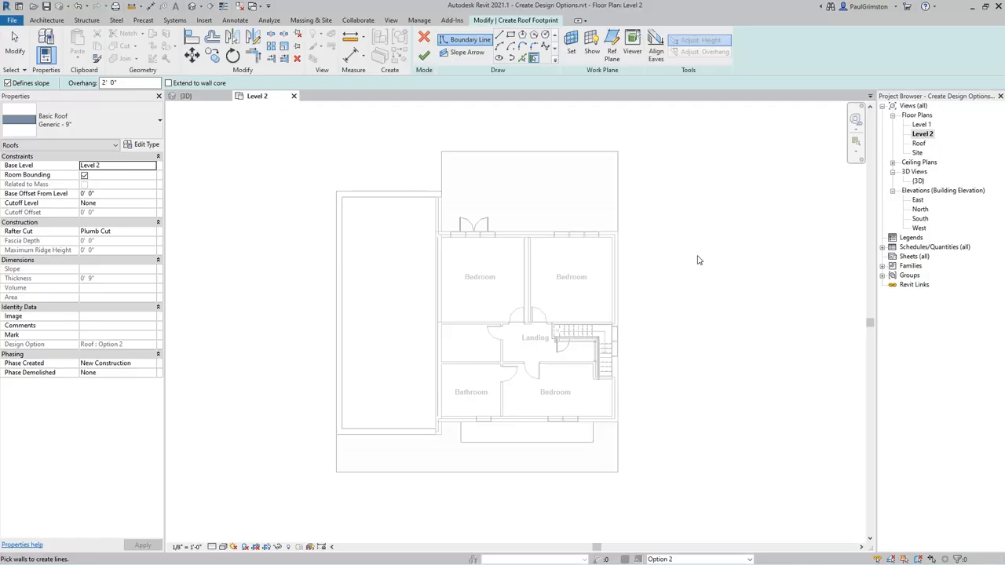
pyautogui.click(511, 35)
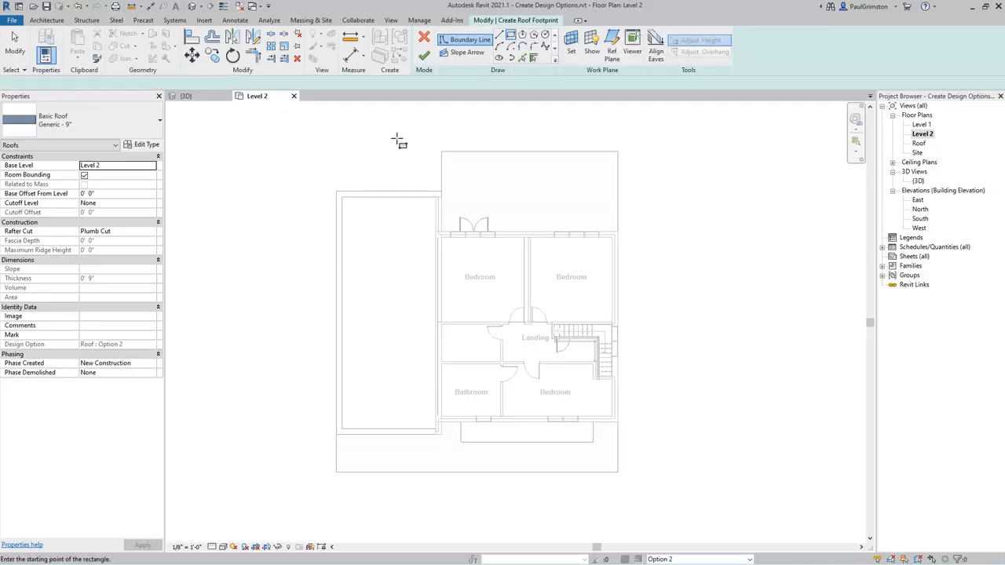
pyautogui.moveTo(152, 83); pyautogui.dragTo(102, 84)
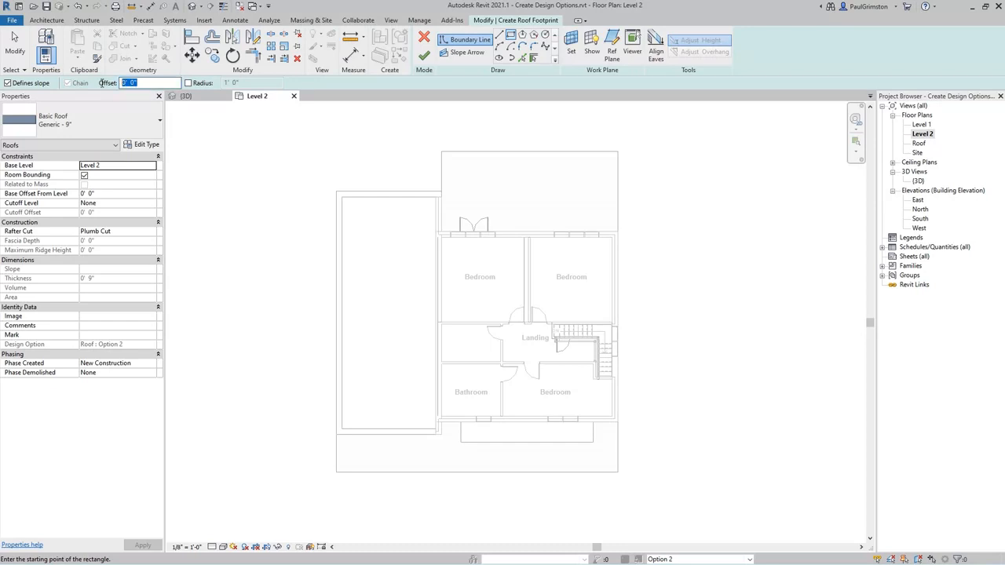
pyautogui.write('1')
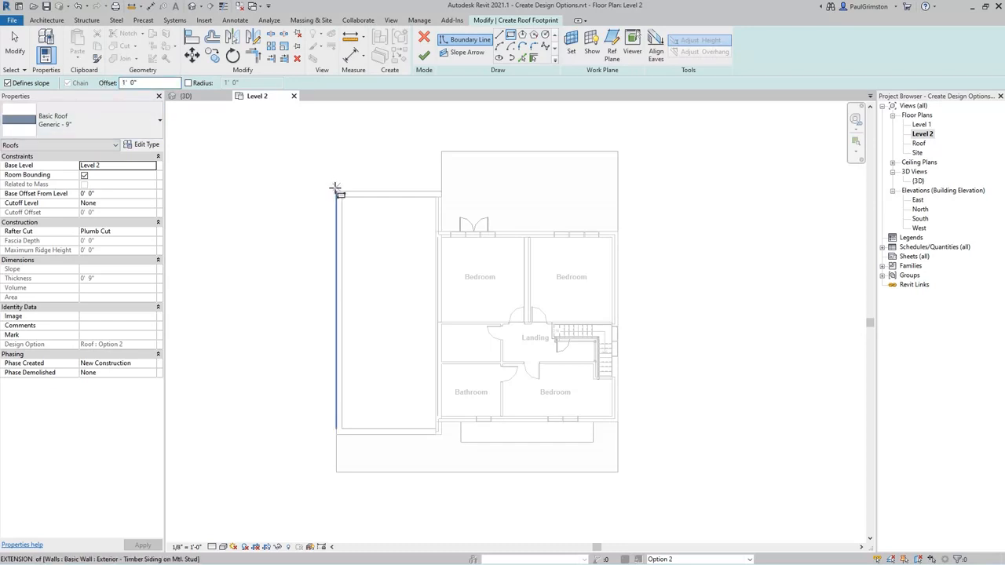
pyautogui.click(336, 191)
pyautogui.click(442, 433)
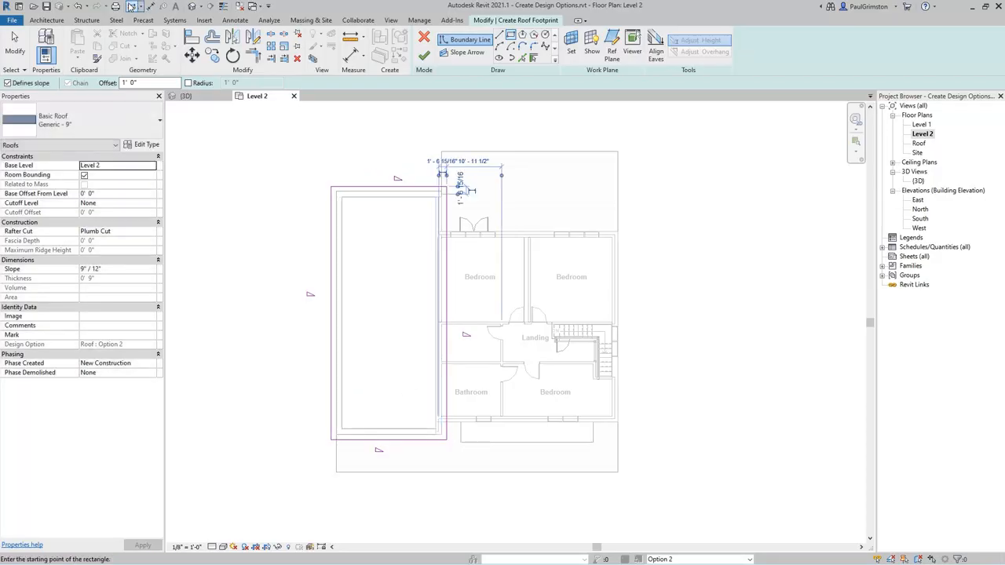
# Set the slope of the west wing's roof footprint to 2 and finish the roof.
pyautogui.click(14, 41)
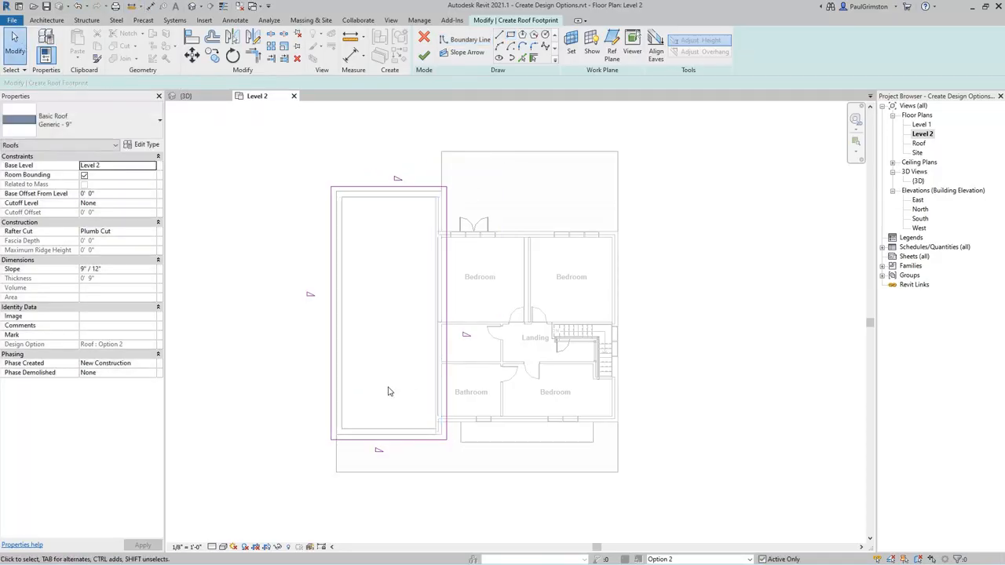
pyautogui.click(99, 270)
pyautogui.write('2')
pyautogui.click(423, 59)
pyautogui.click(267, 208)
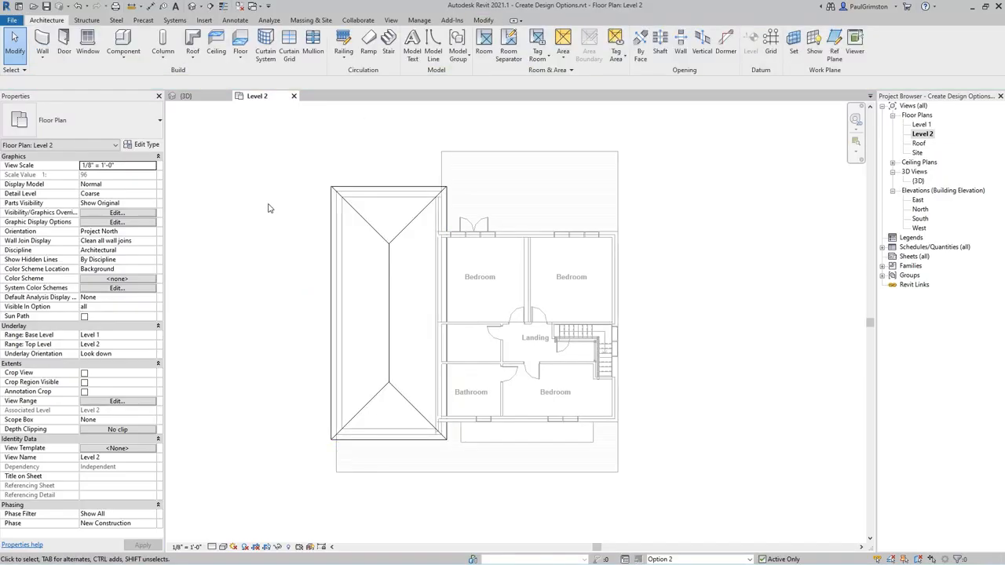
# Check the new roof in the 3D view, switch to the Roof set's Option 1 for comparison, and return to the Main Model.
pyautogui.click(186, 96)
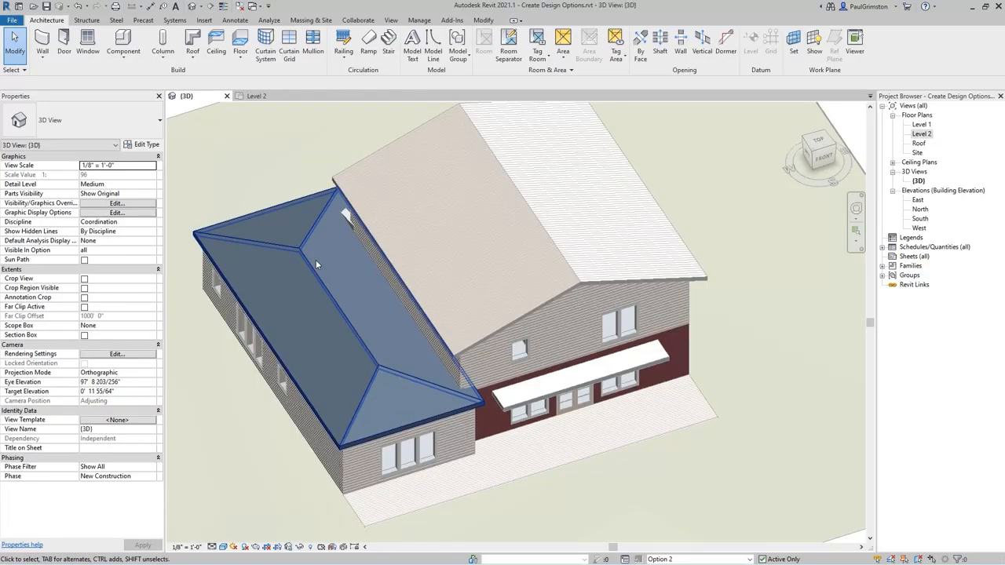
pyautogui.click(666, 559)
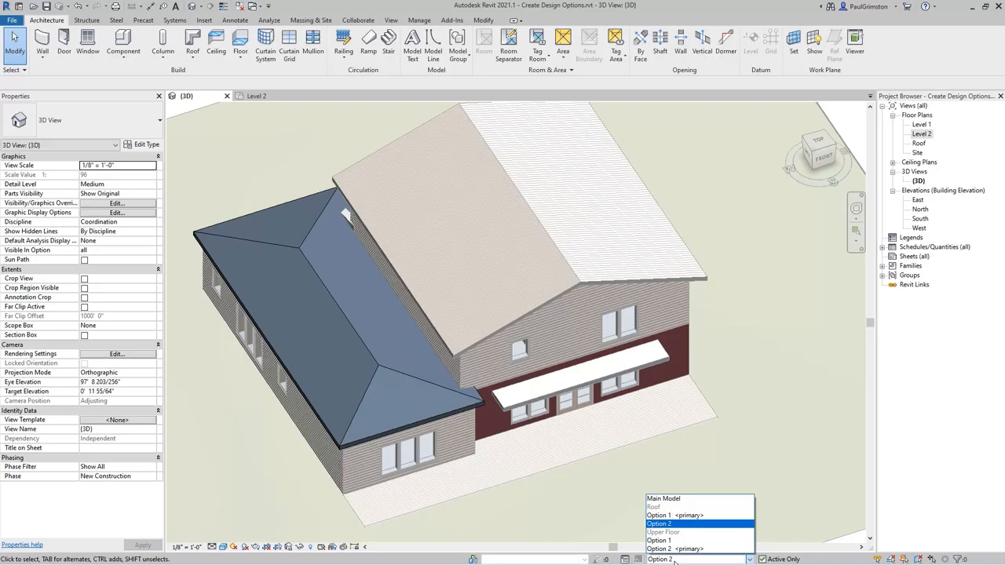
pyautogui.click(672, 516)
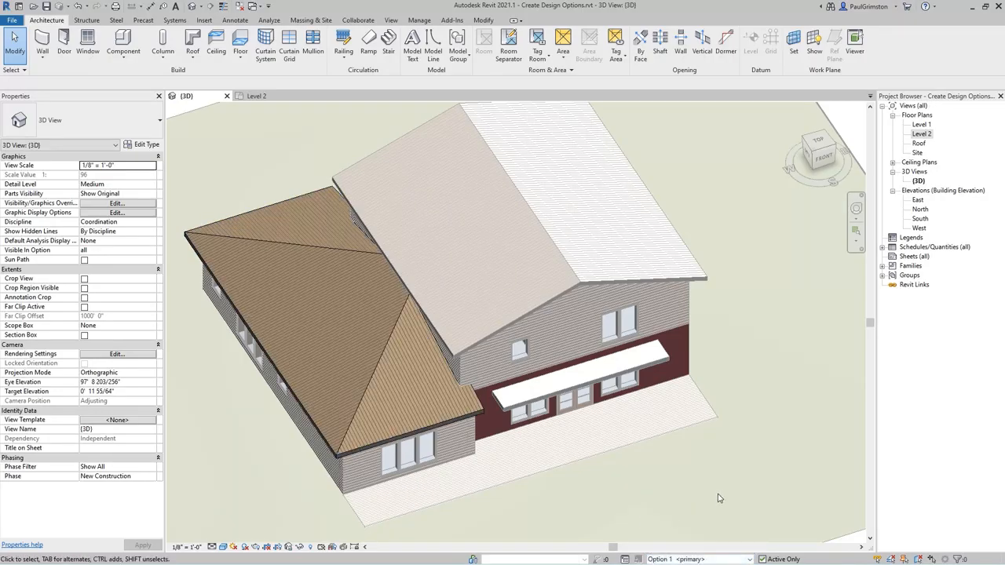
pyautogui.click(709, 558)
pyautogui.click(695, 499)
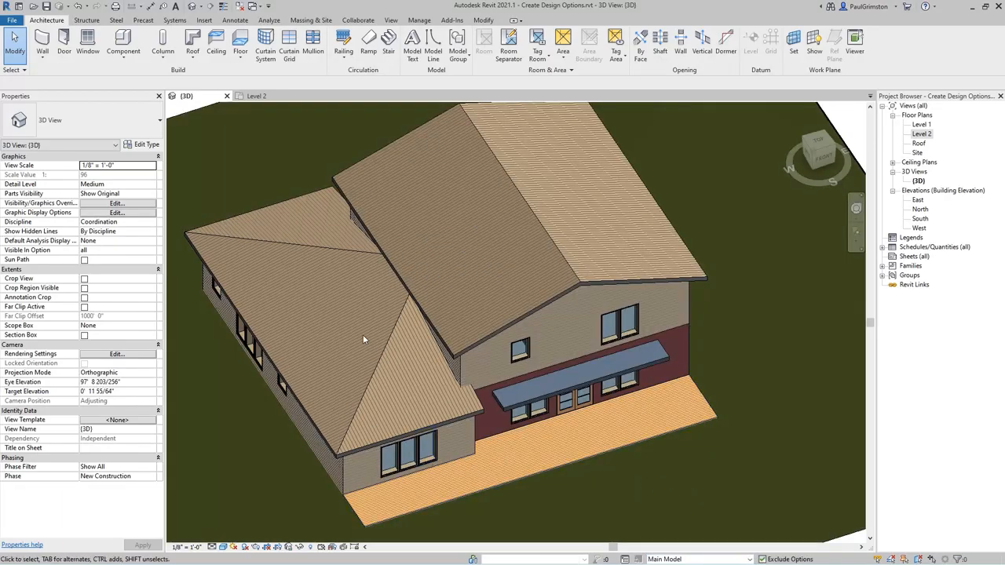
pyautogui.click(683, 559)
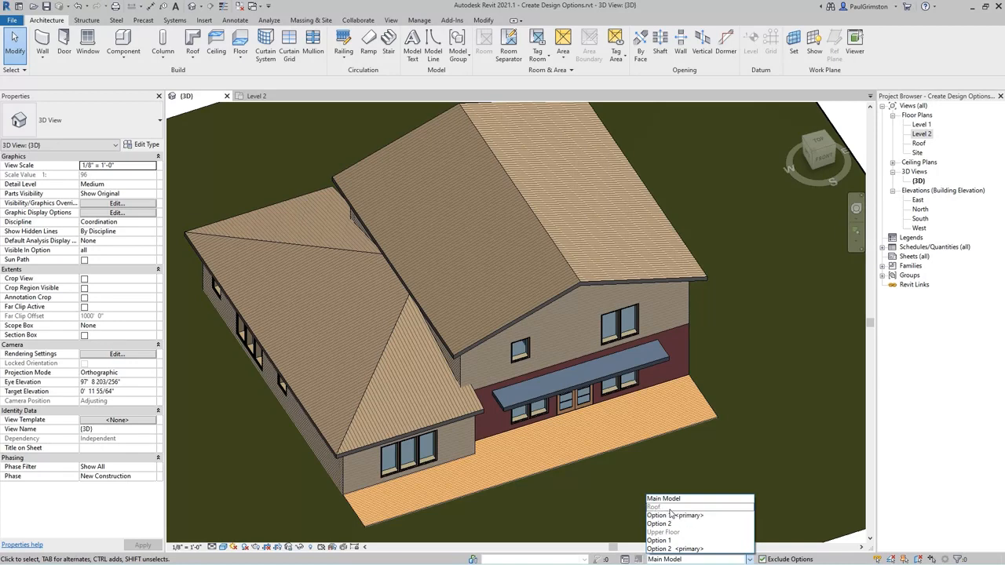
pyautogui.click(764, 416)
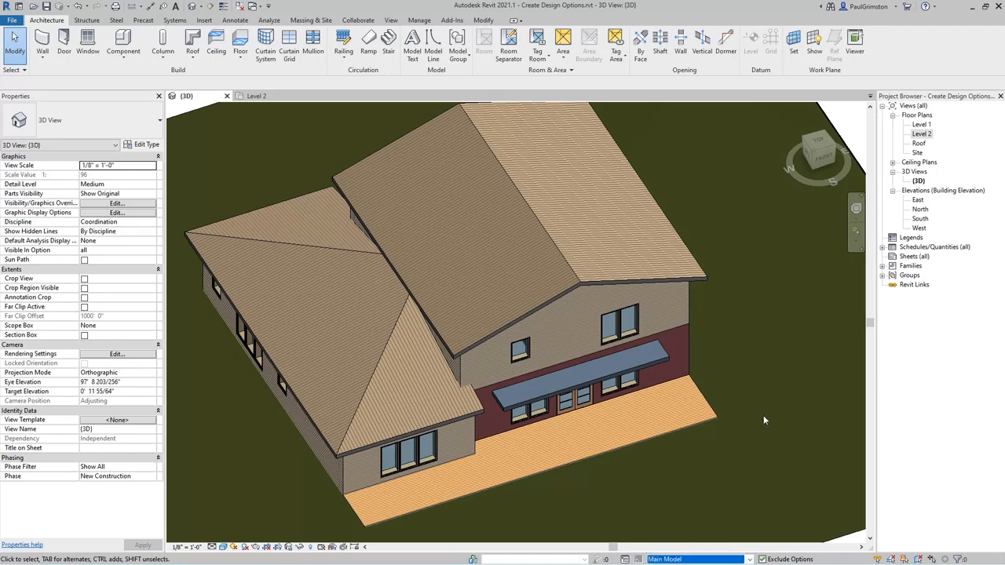